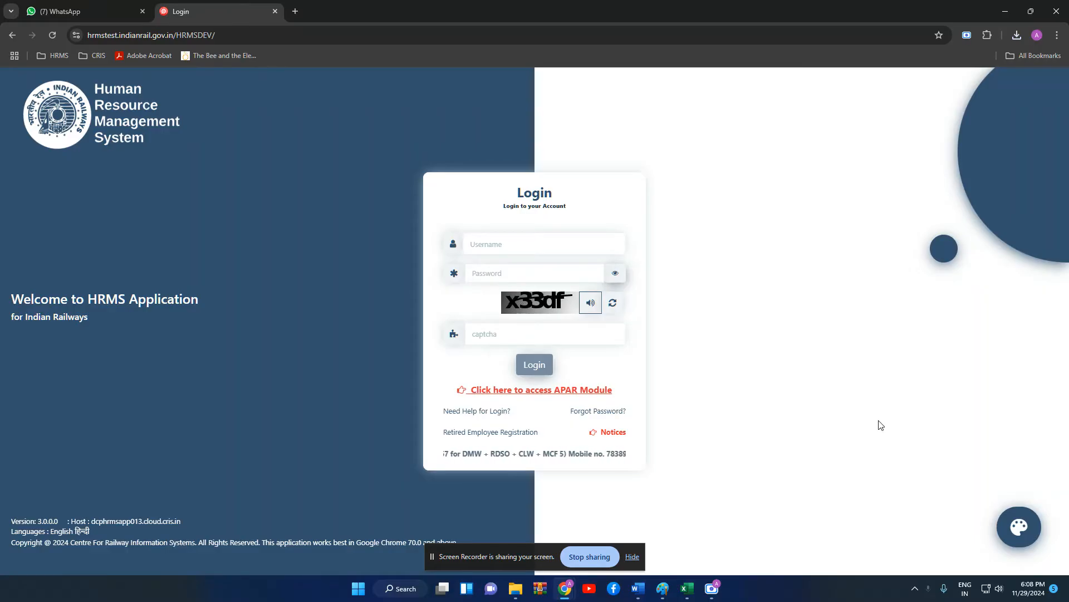
Log in to the HRMS account with the username, account password and captcha text, and verify the login with the OTP.
click(539, 243)
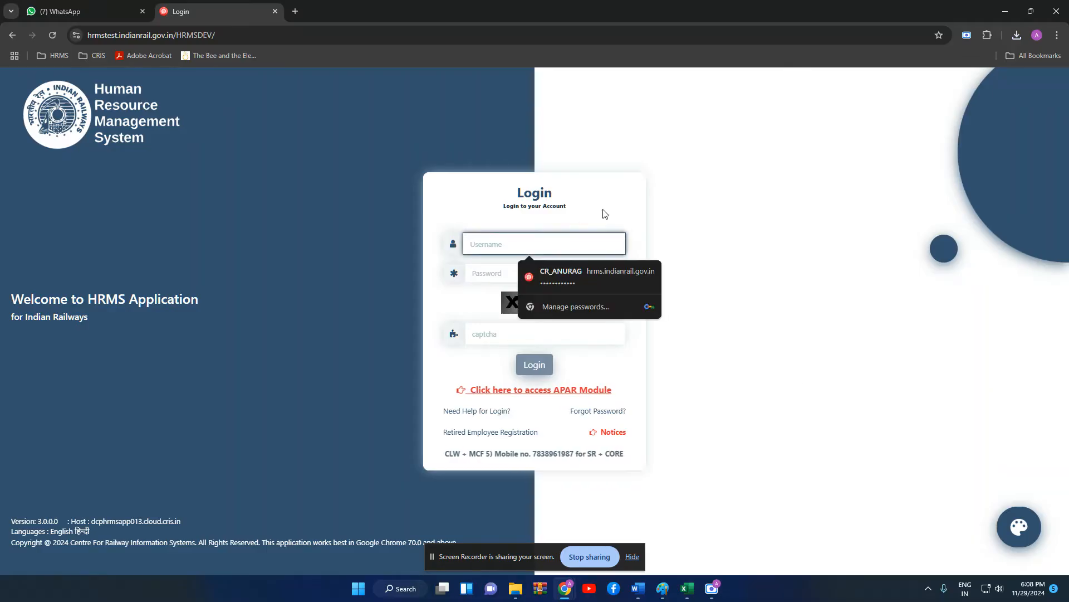
text(DMMFKT)
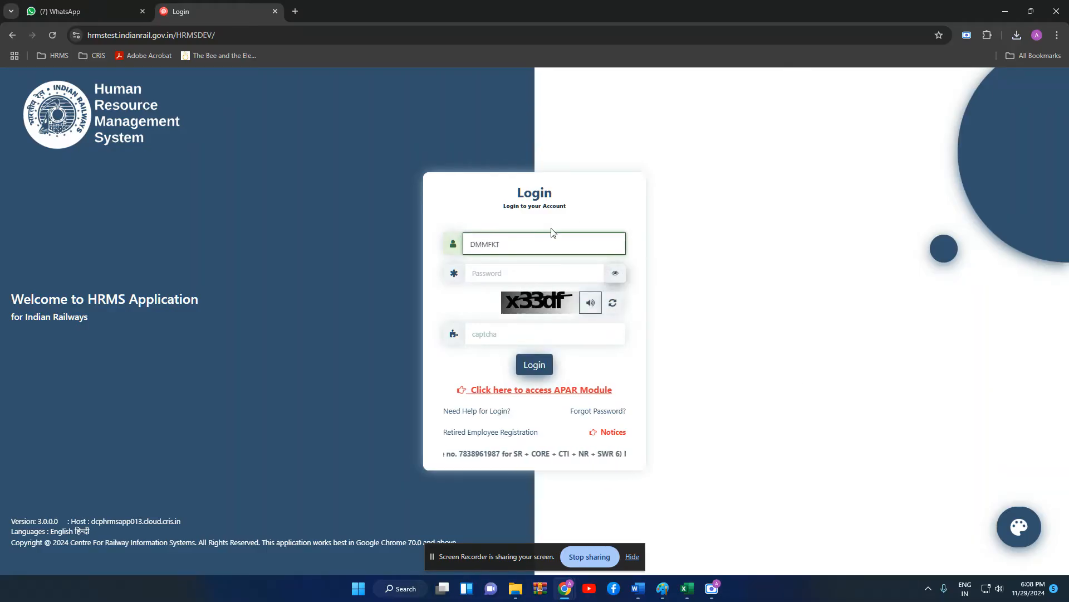
click(557, 274)
text(••••••••)
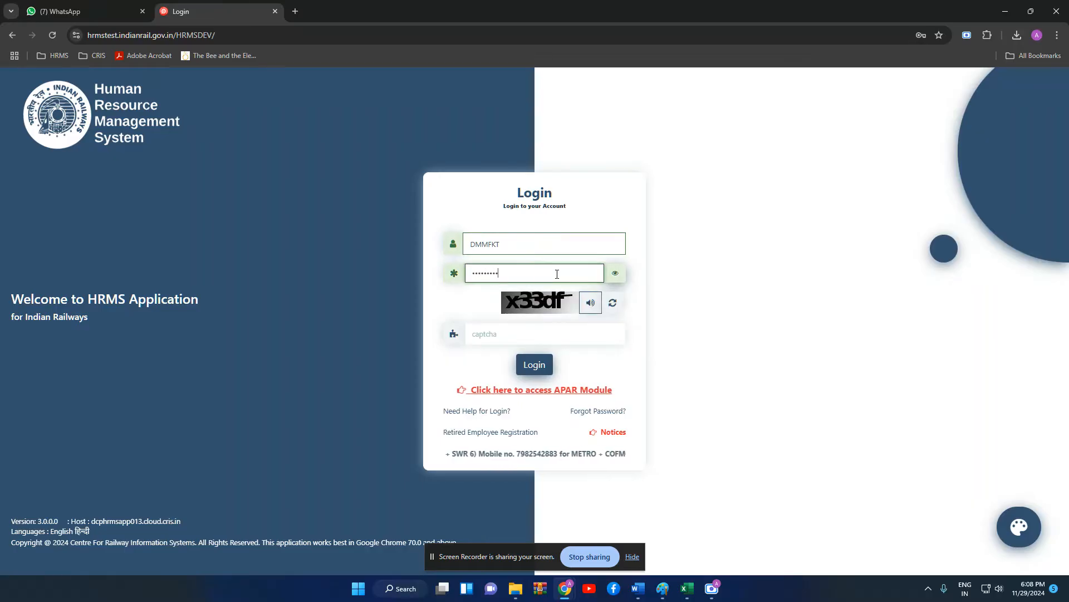
click(546, 328)
text(x3)
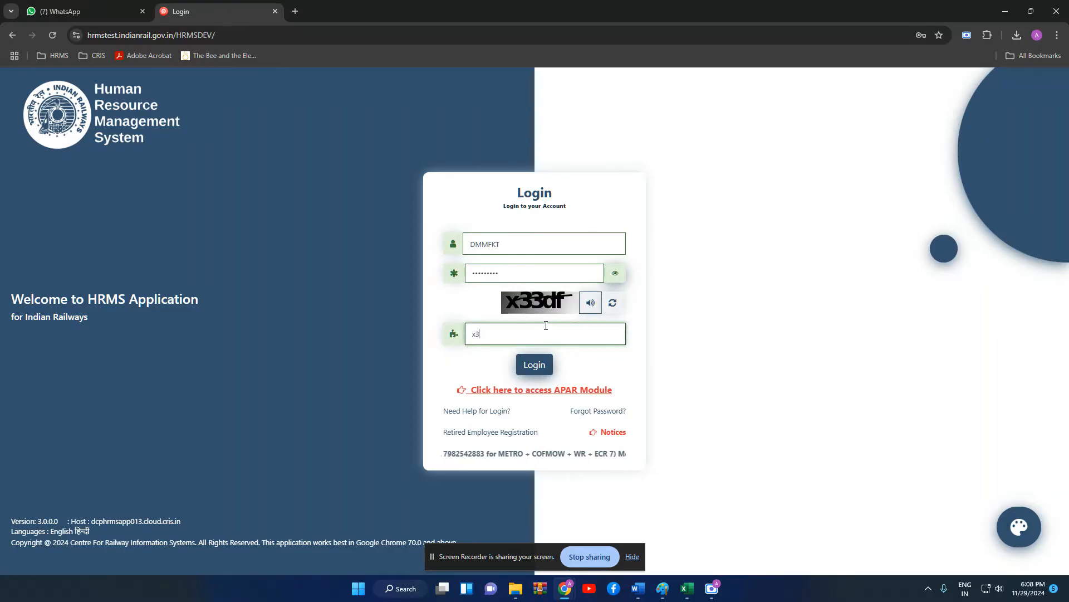
text(3df)
key(Return)
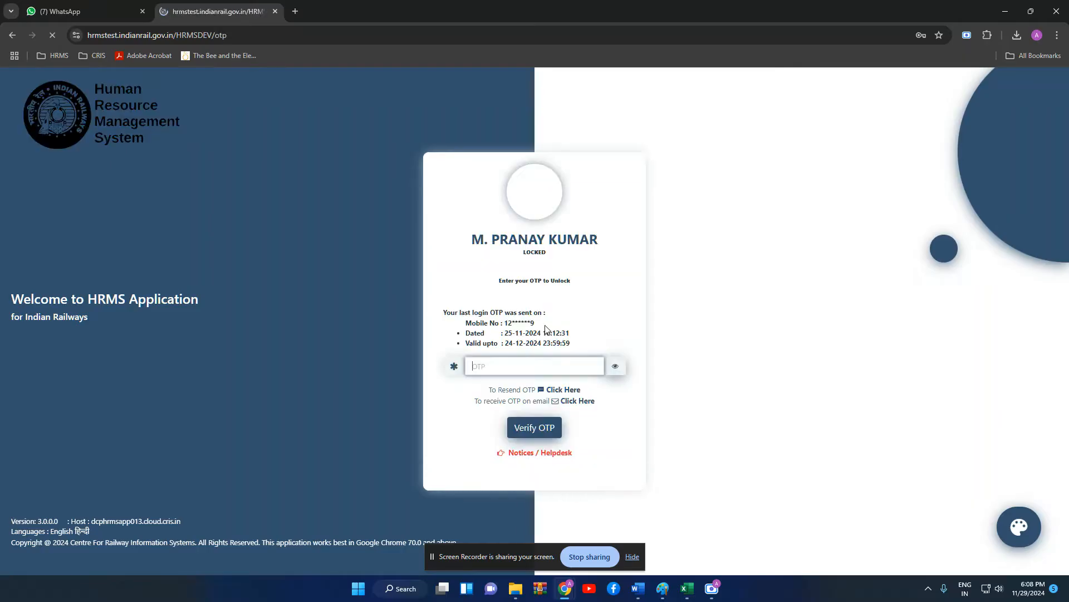
text(•••••)
key(Return)
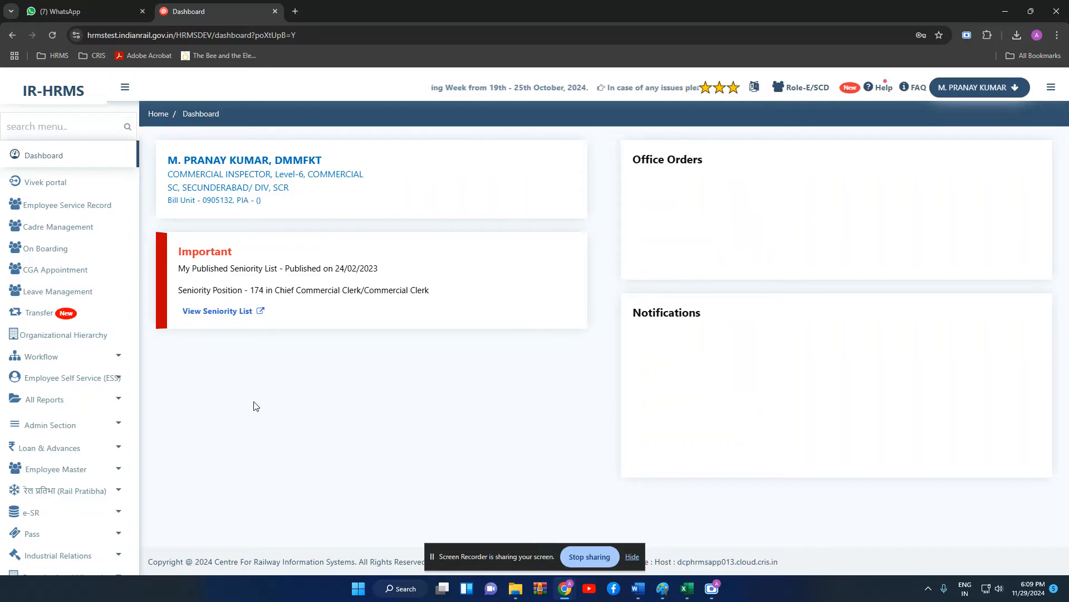
Open the Transfer module and look over its request transfer, posting and relieving processes.
click(45, 318)
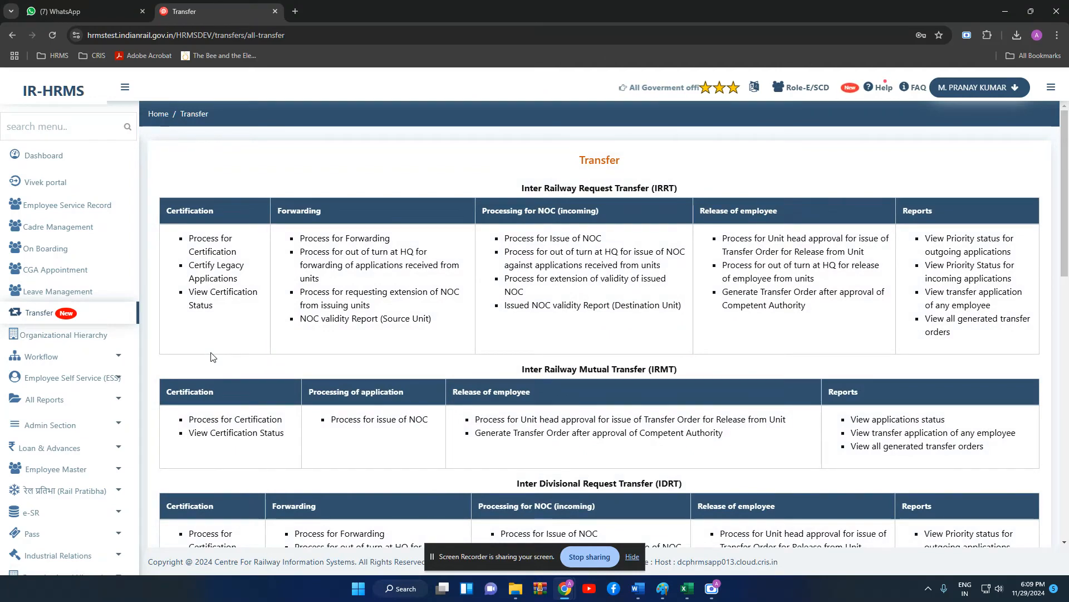
scroll(211, 357, down, 4)
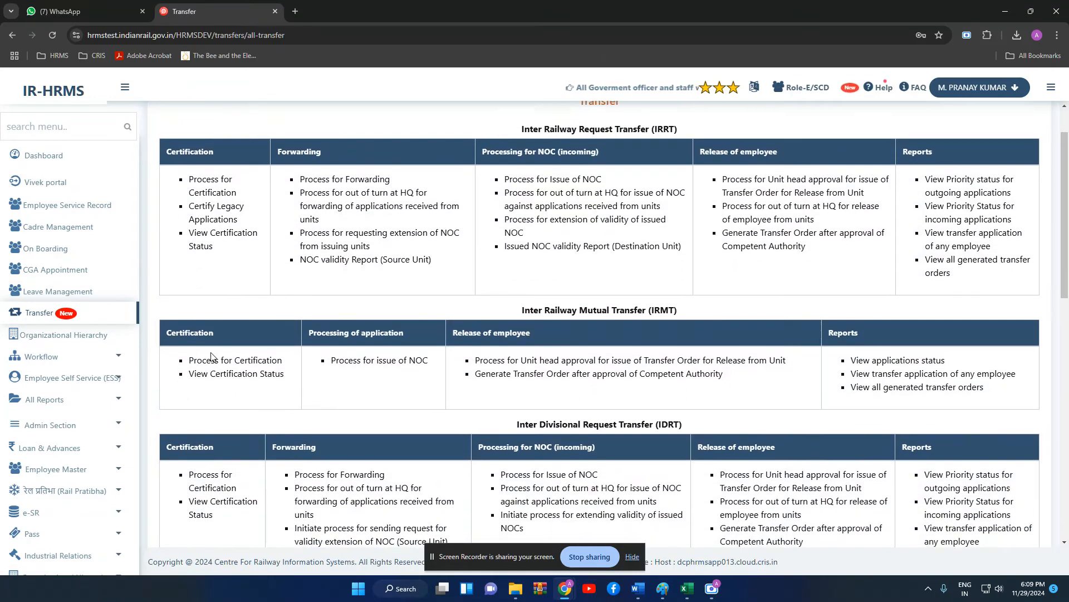
scroll(210, 357, down, 3)
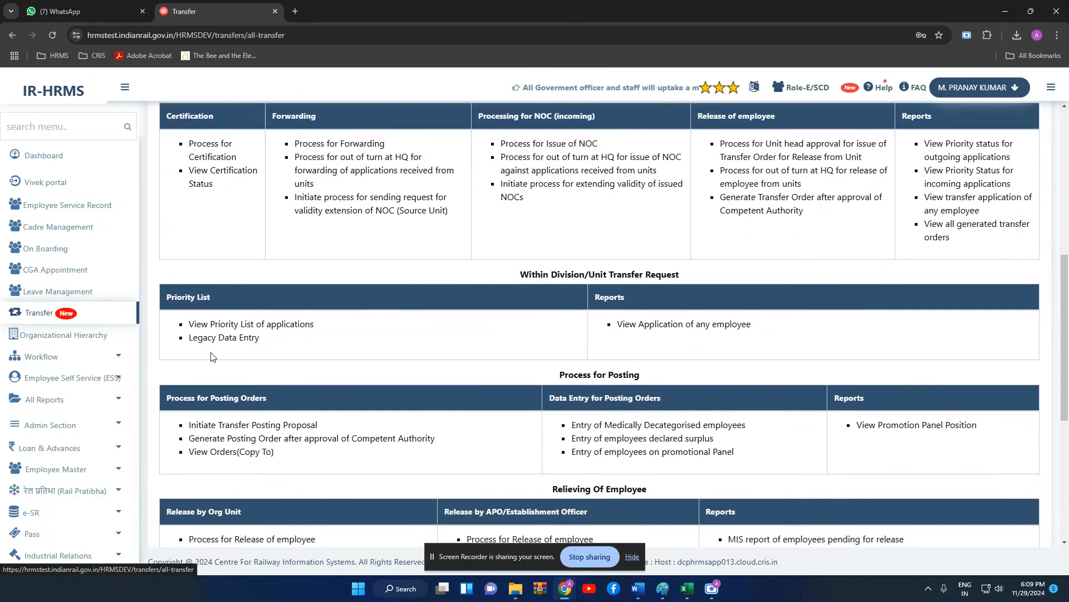
scroll(211, 356, up, 3)
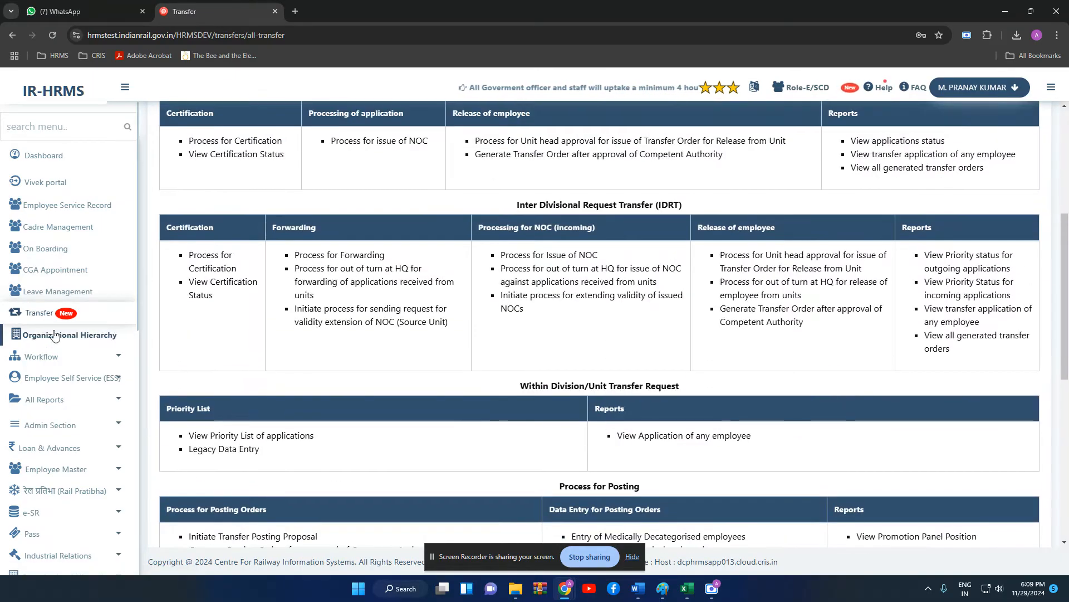
Open the Release by Org Unit process for releasing employees and bring up the station's Inter Railway Request Transfer (IRRT) case.
click(45, 313)
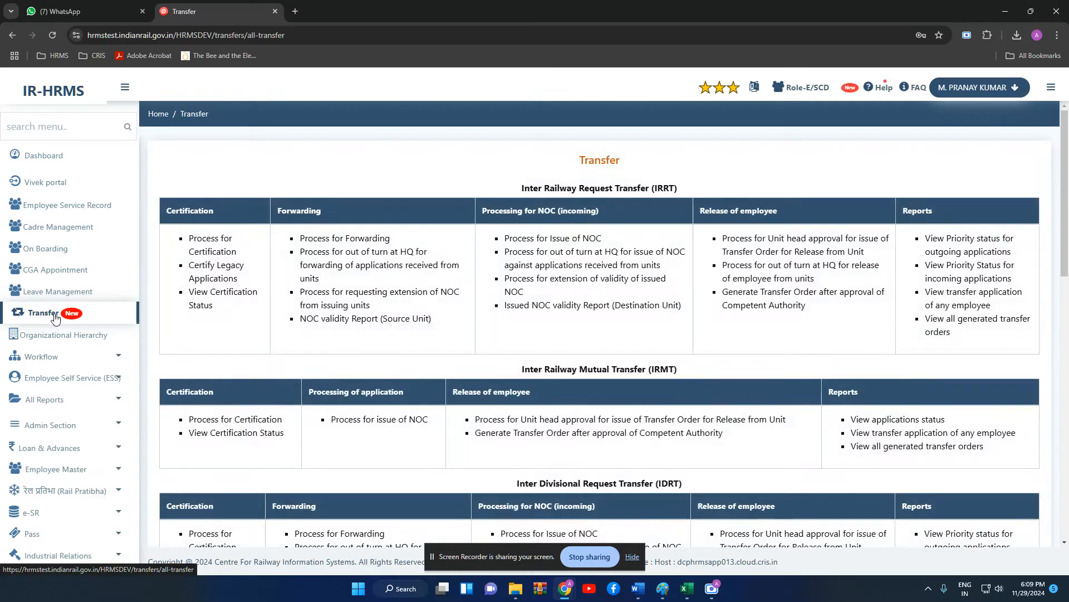
scroll(285, 349, down, 5)
scroll(285, 349, down, 4)
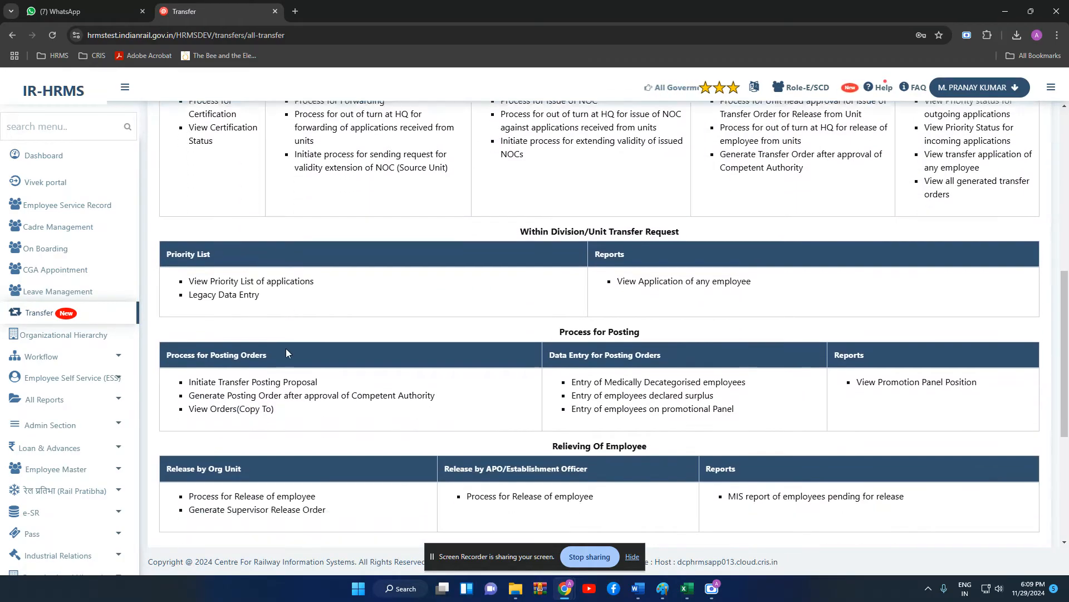
drag(561, 322, 649, 328)
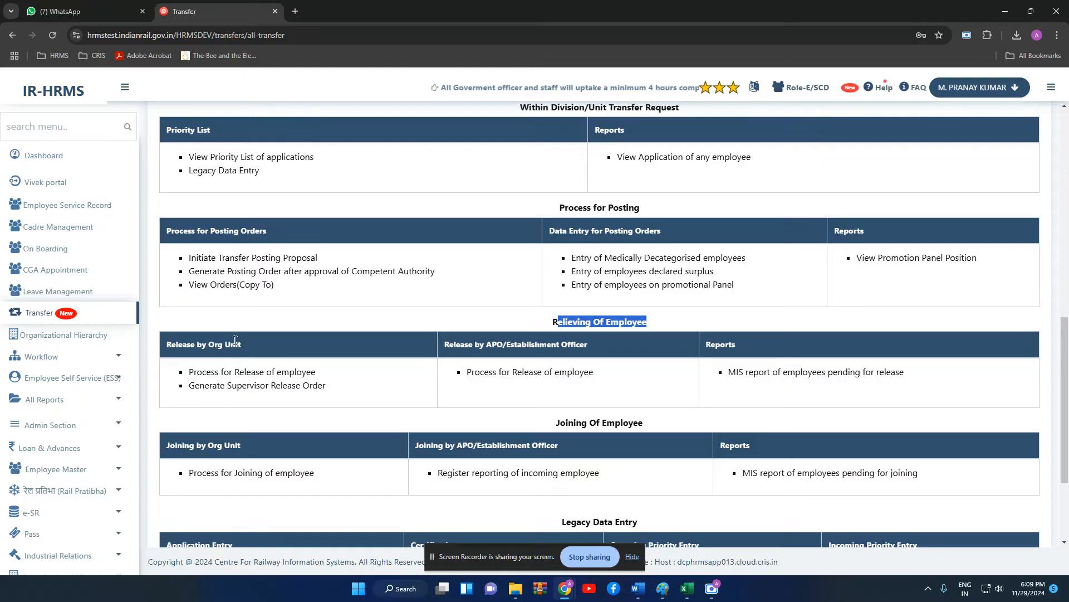
click(546, 321)
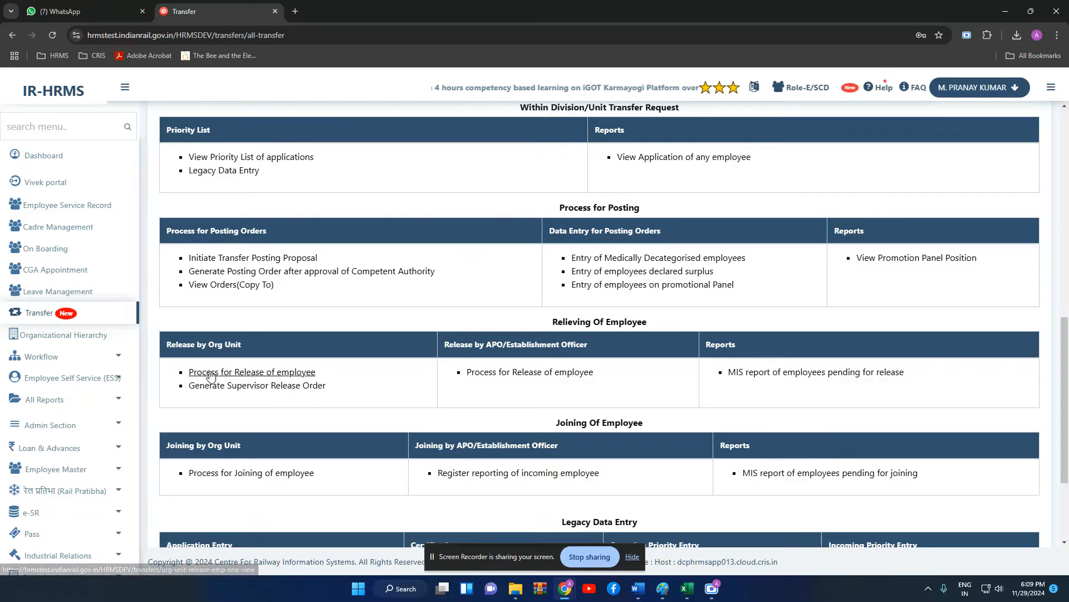
click(239, 372)
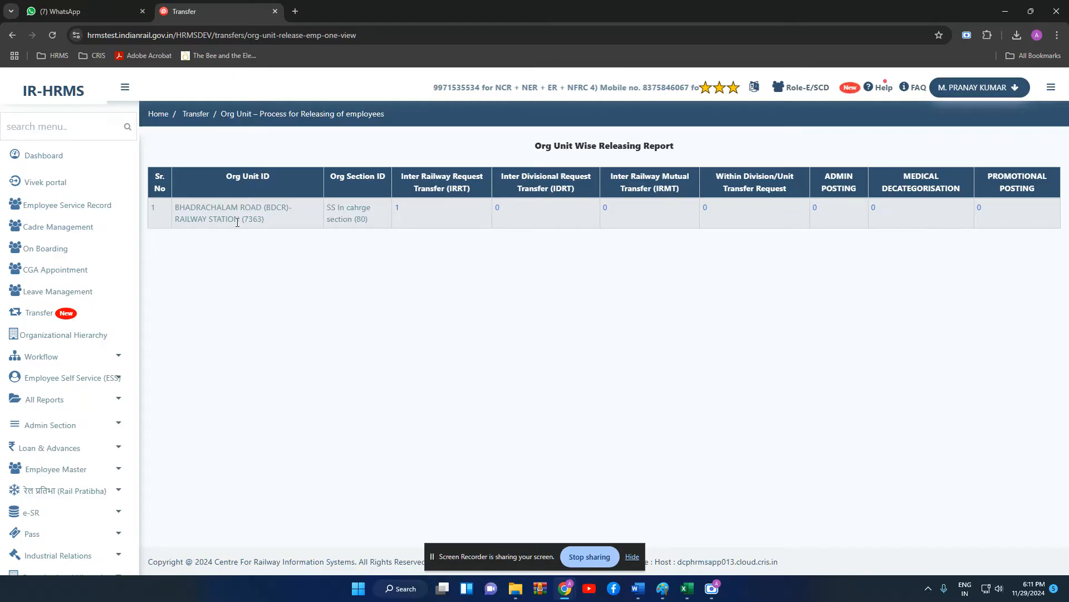
click(397, 209)
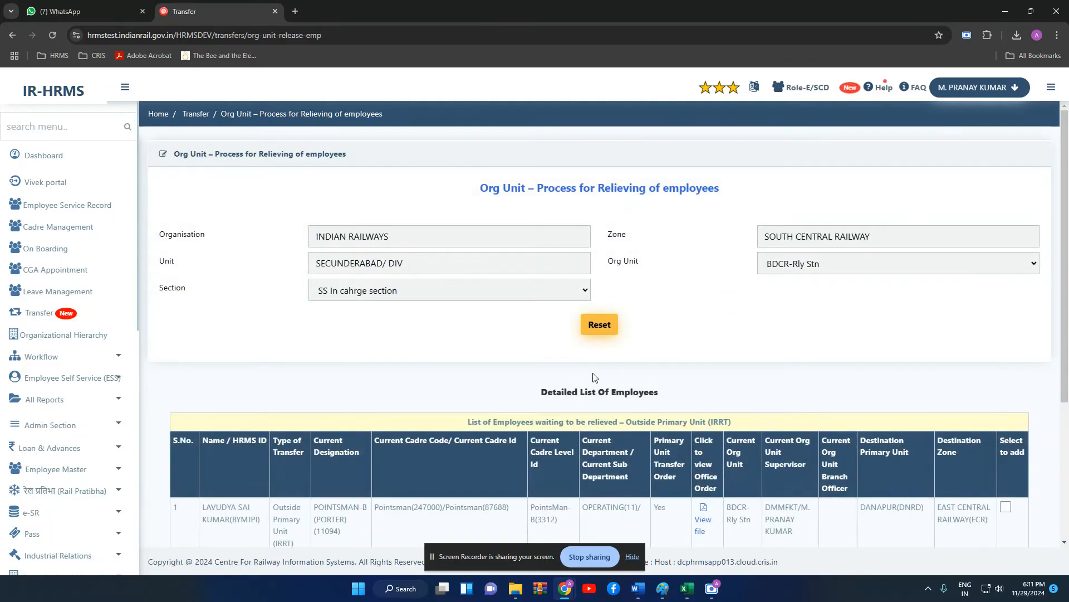
scroll(557, 334, down, 2)
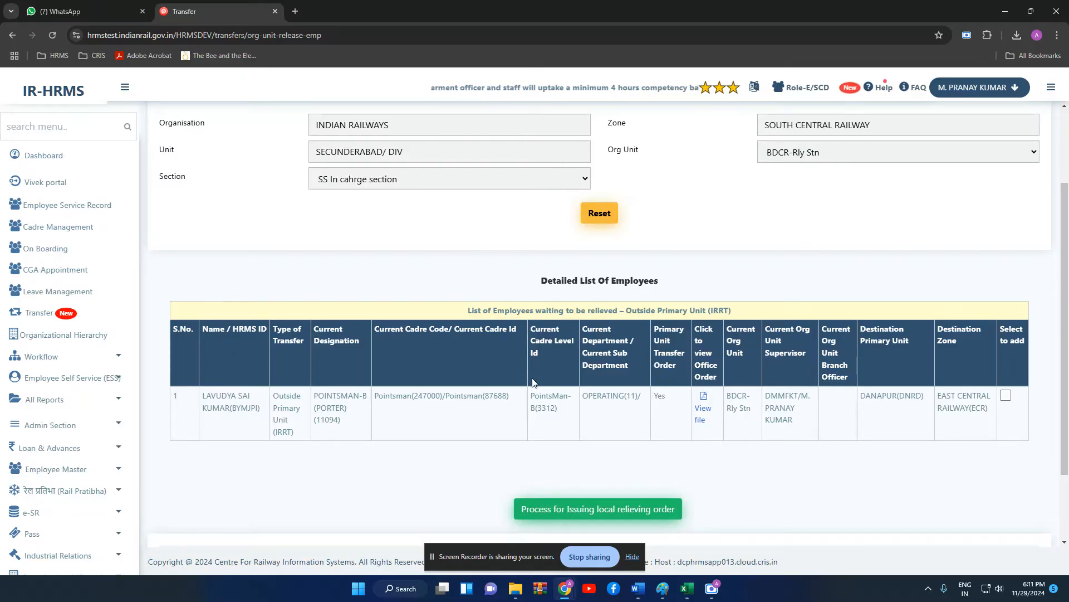
Review both pages of the office order TO79.pdf for the employee waiting to be relieved, and close the file.
click(701, 413)
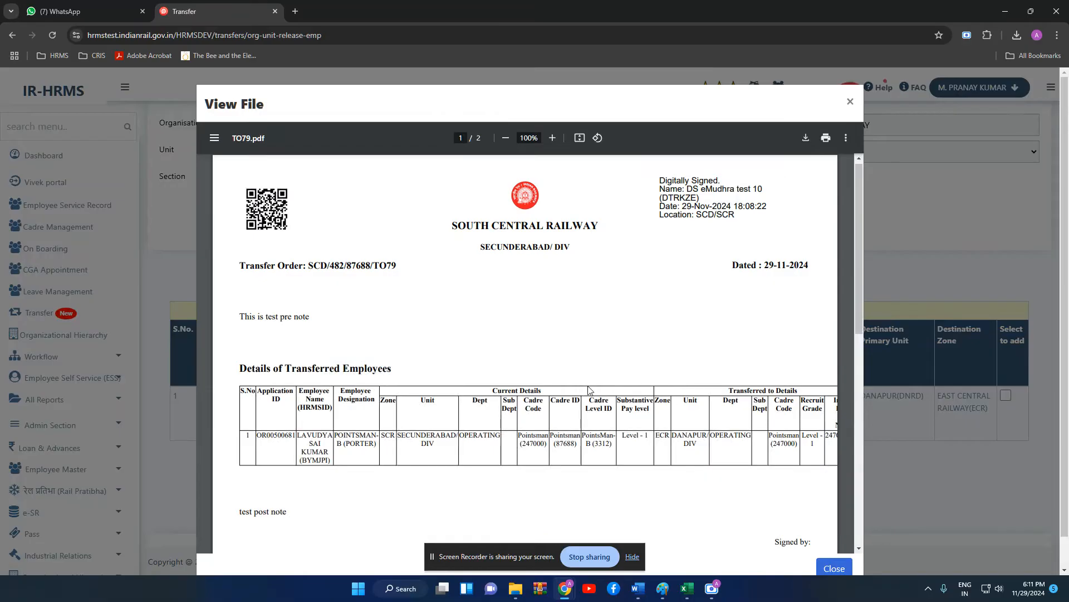
scroll(589, 389, down, 1)
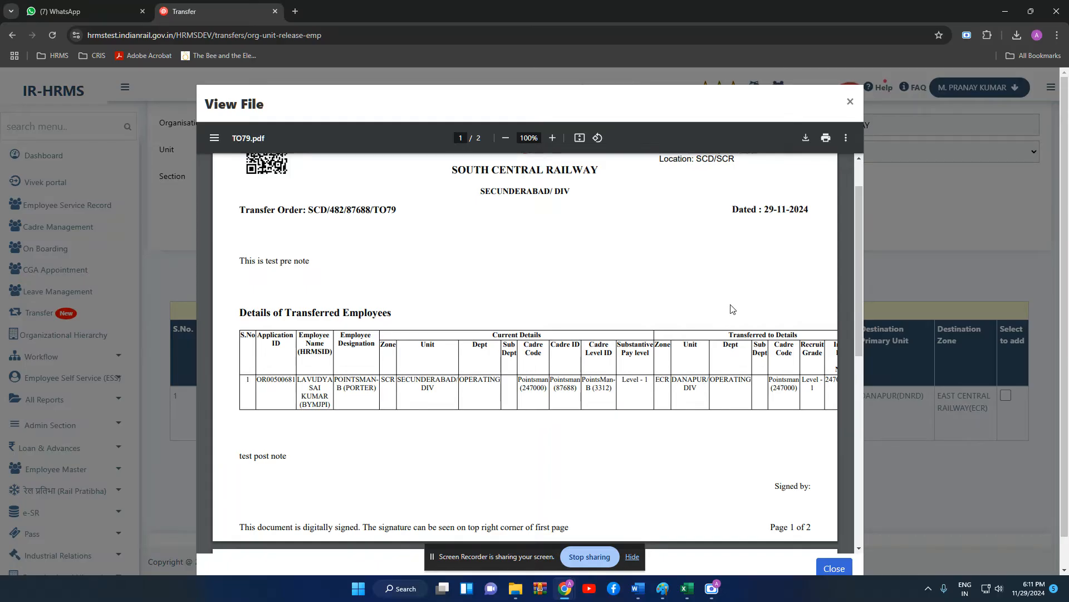
scroll(709, 359, down, 2)
scroll(708, 363, up, 3)
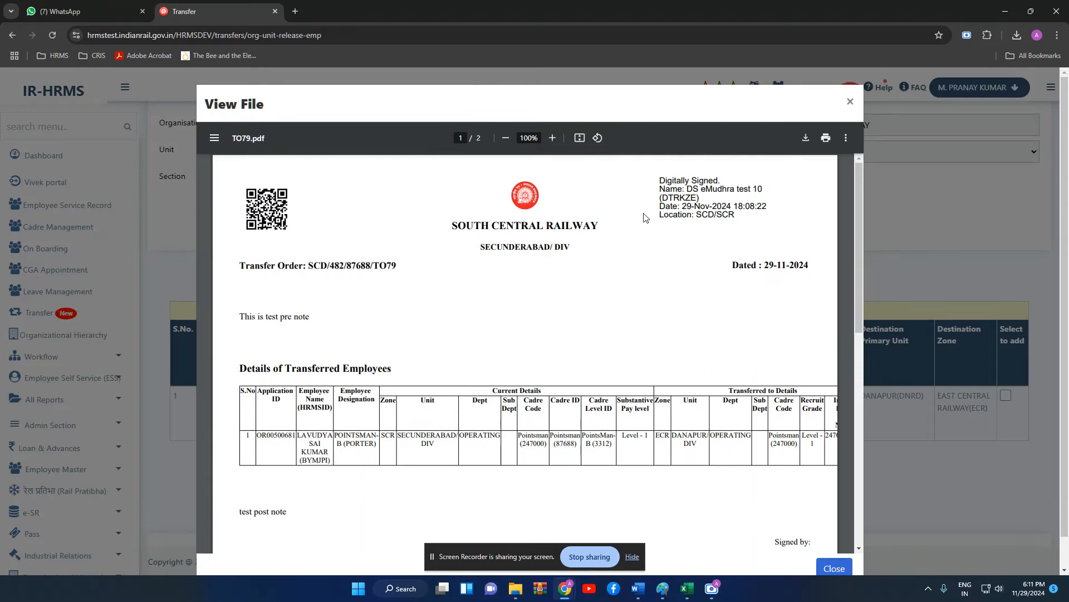
scroll(441, 310, down, 2)
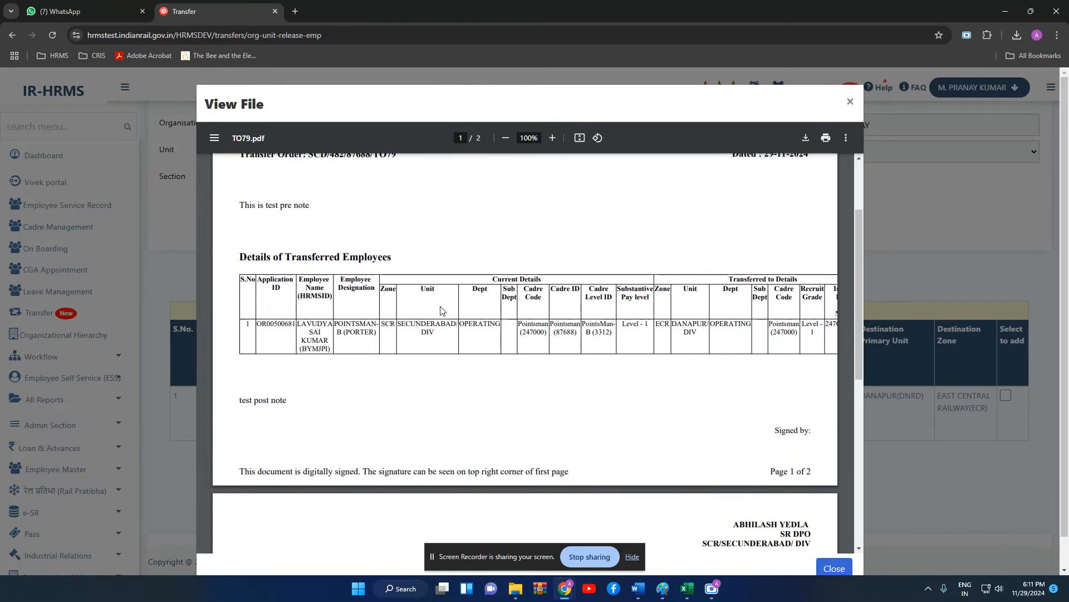
scroll(441, 310, down, 7)
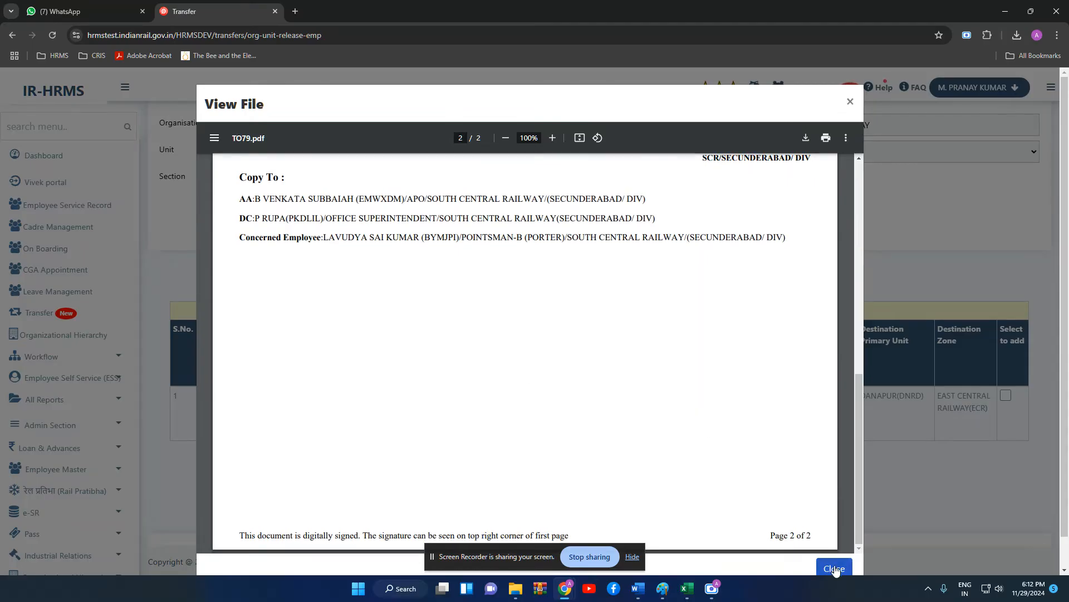
click(834, 568)
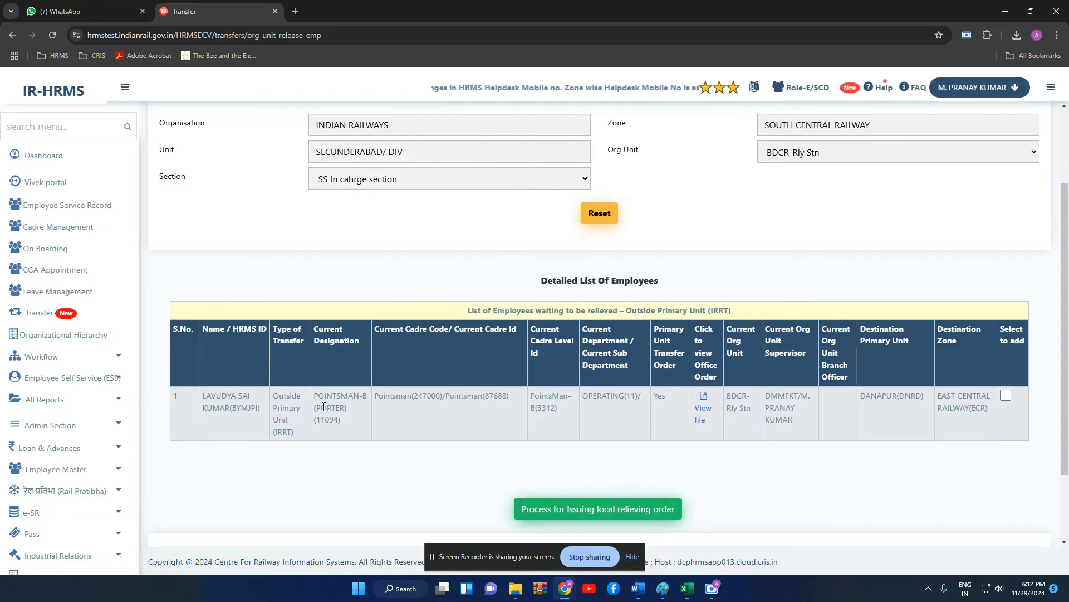
Reopen the employee's office order from the waiting list and recheck its transfer details and Copy To section.
click(704, 415)
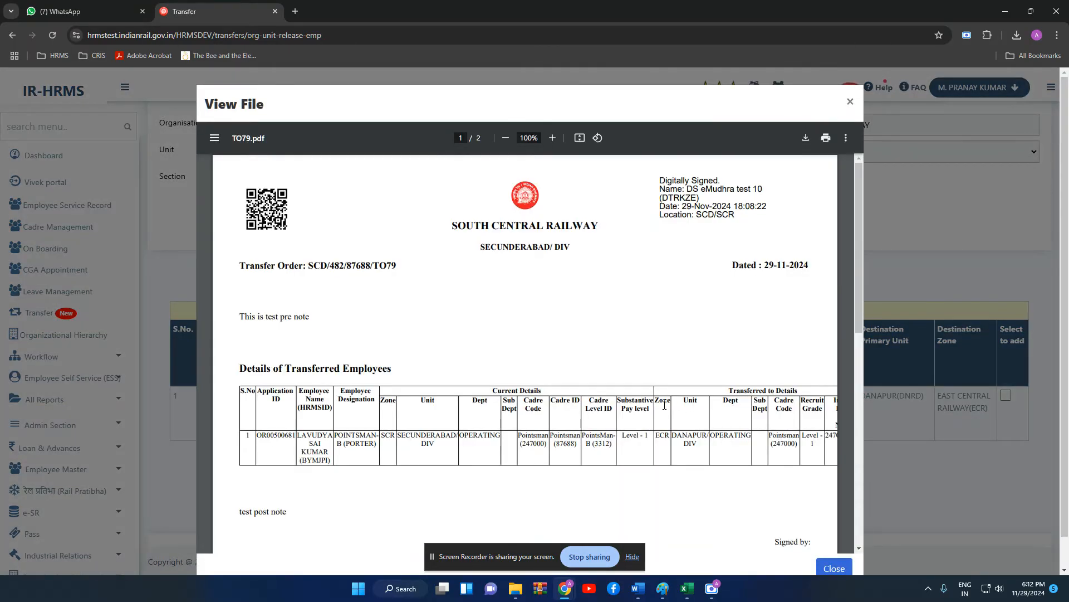
scroll(665, 405, down, 15)
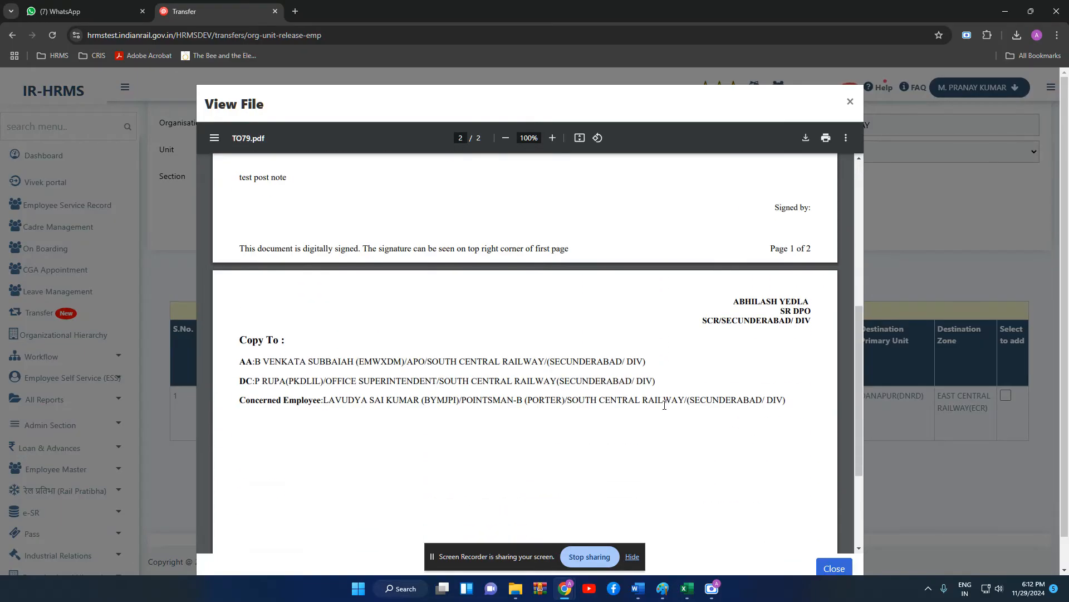
scroll(664, 405, up, 15)
click(851, 103)
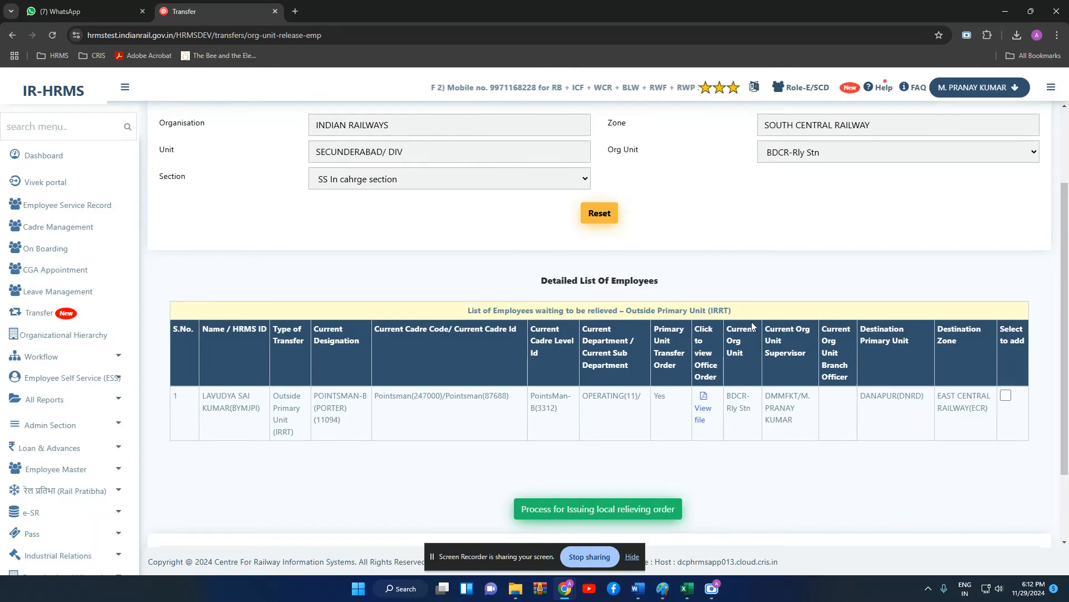
Select the listed employee and start the process for issuing the local relieving order.
click(1006, 397)
scroll(807, 455, down, 2)
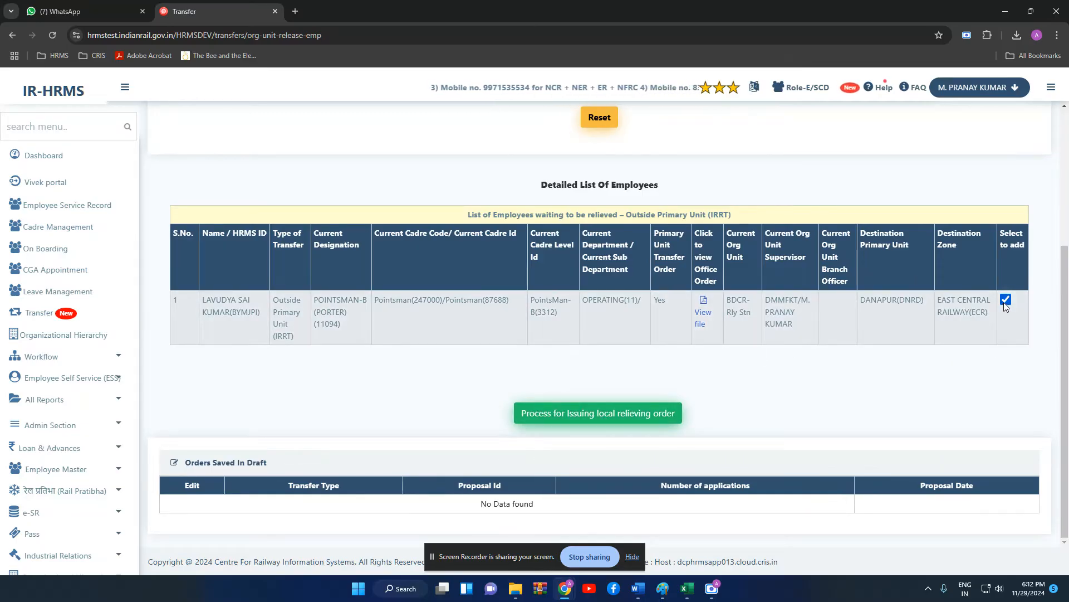
click(615, 419)
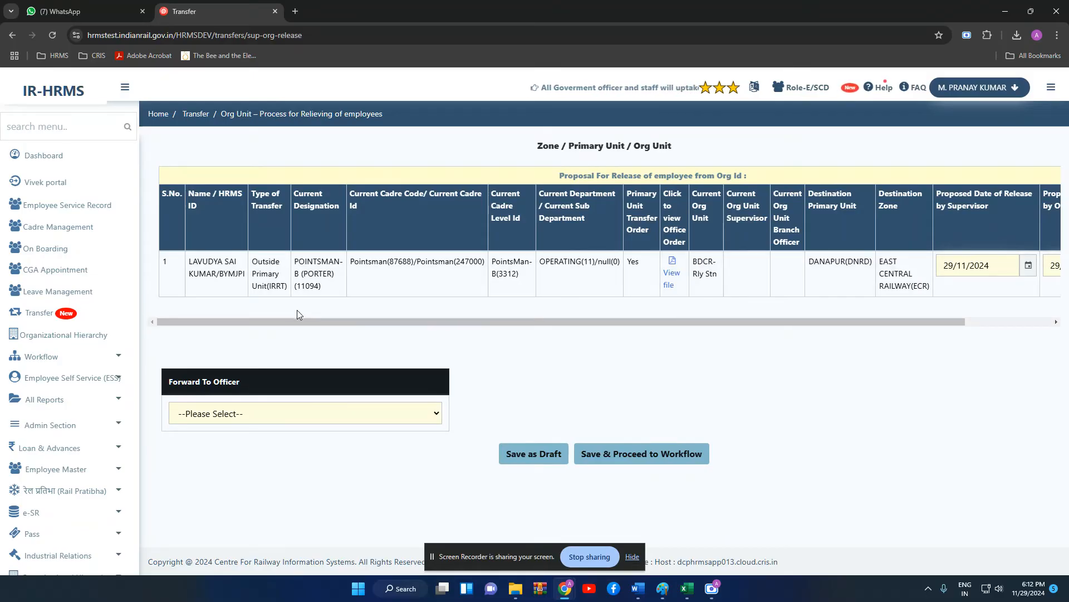
Check the proposed release dates and choose the first listed officer under Forward To Officer.
drag(592, 322, 779, 310)
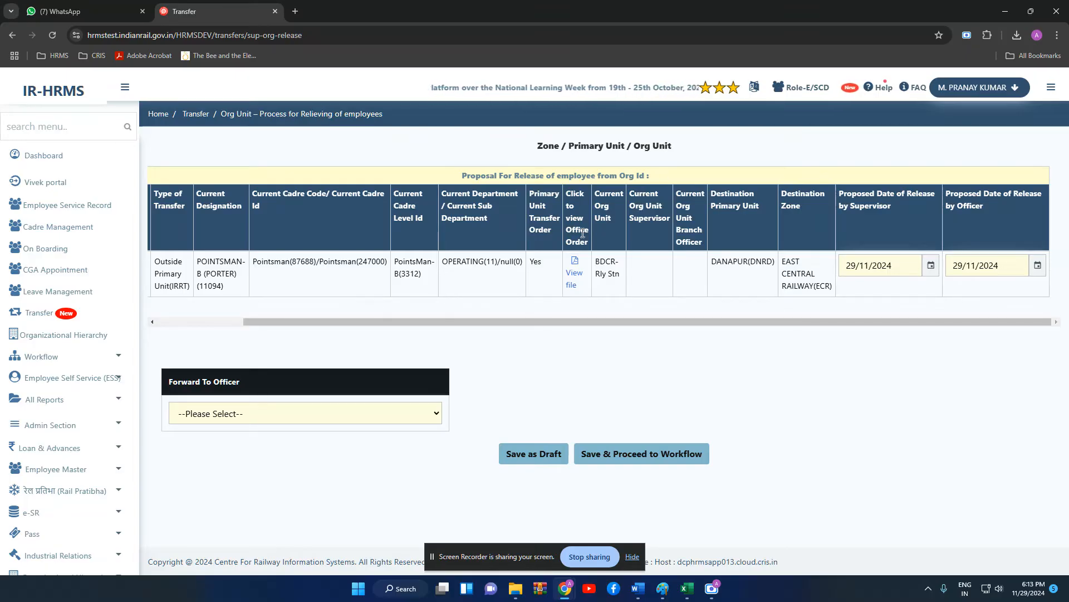
click(378, 419)
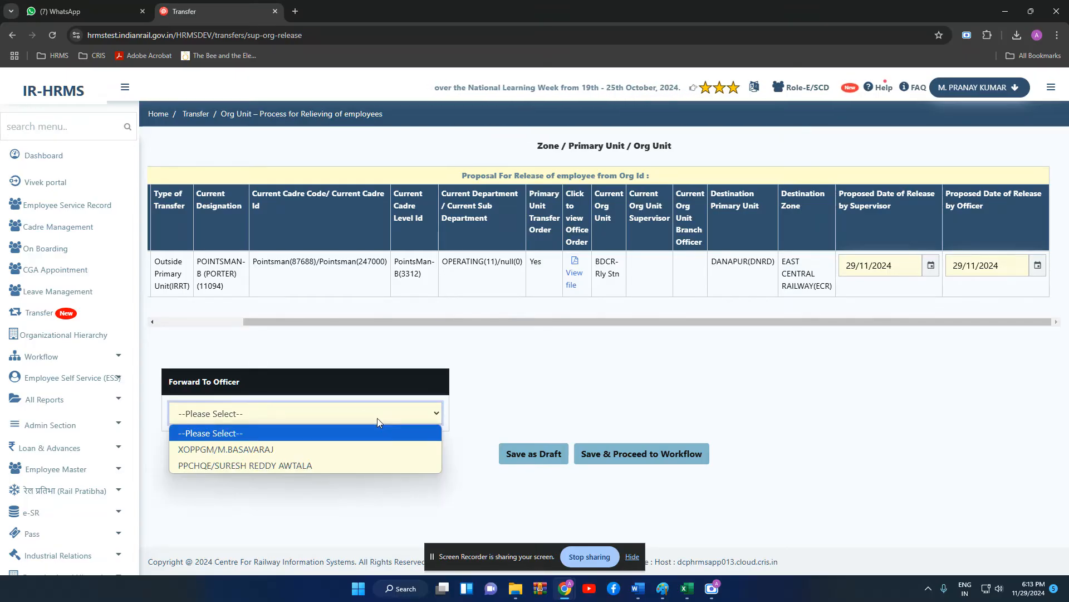
click(624, 391)
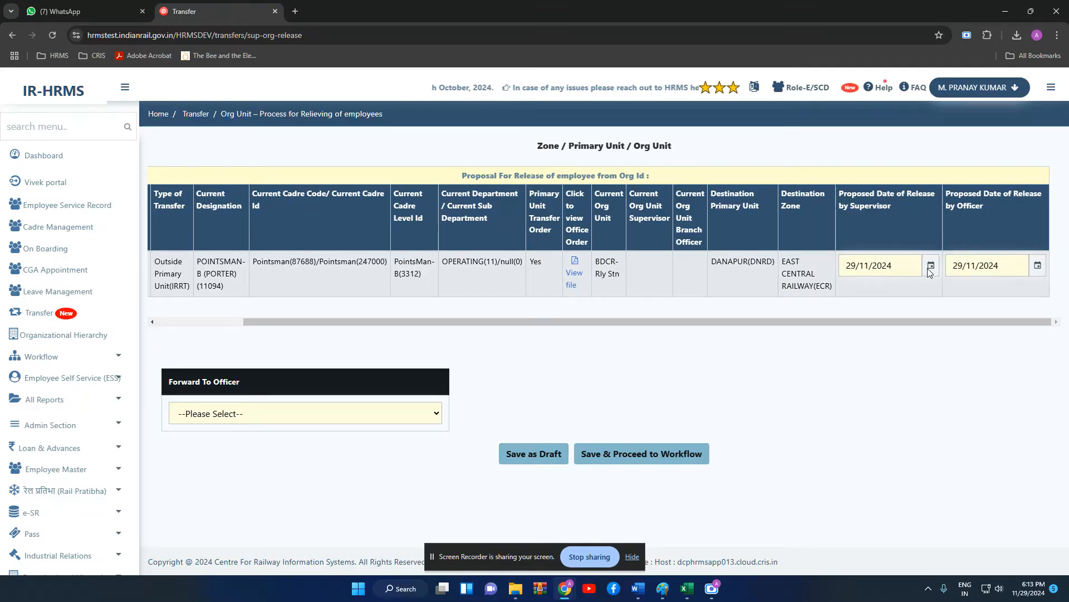
click(357, 413)
click(335, 446)
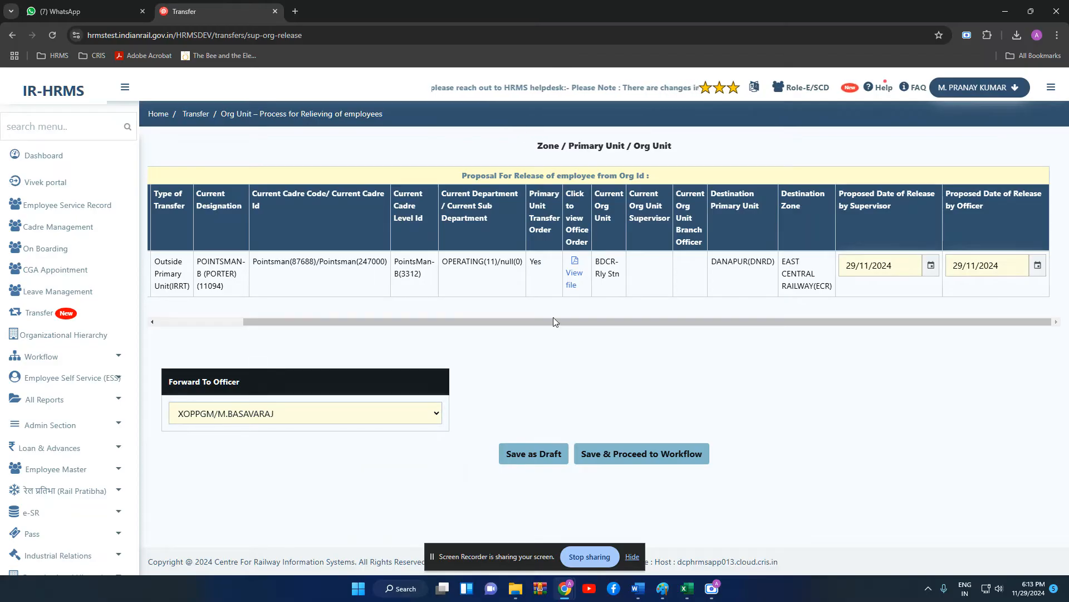
Recheck the release proposal by viewing its attached office order and the proposed release dates.
drag(559, 319, 461, 320)
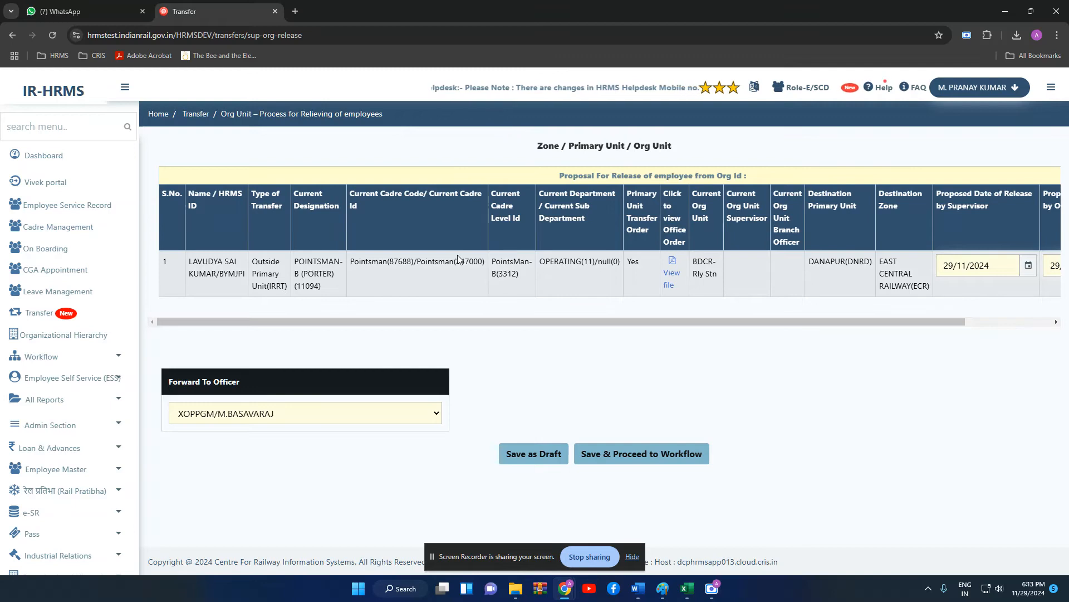
click(672, 277)
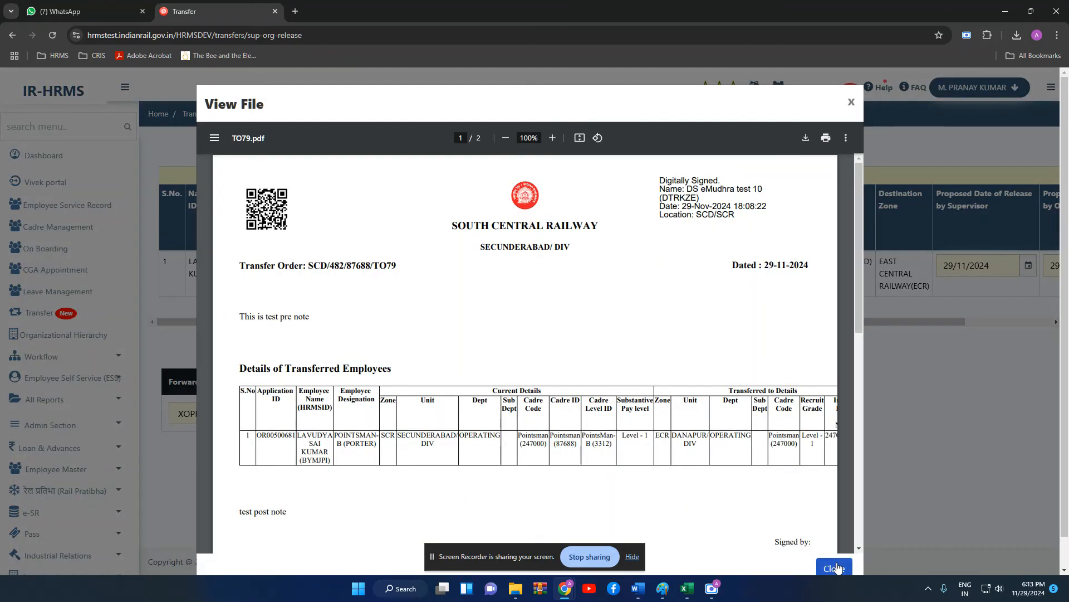
click(837, 568)
drag(825, 319, 920, 318)
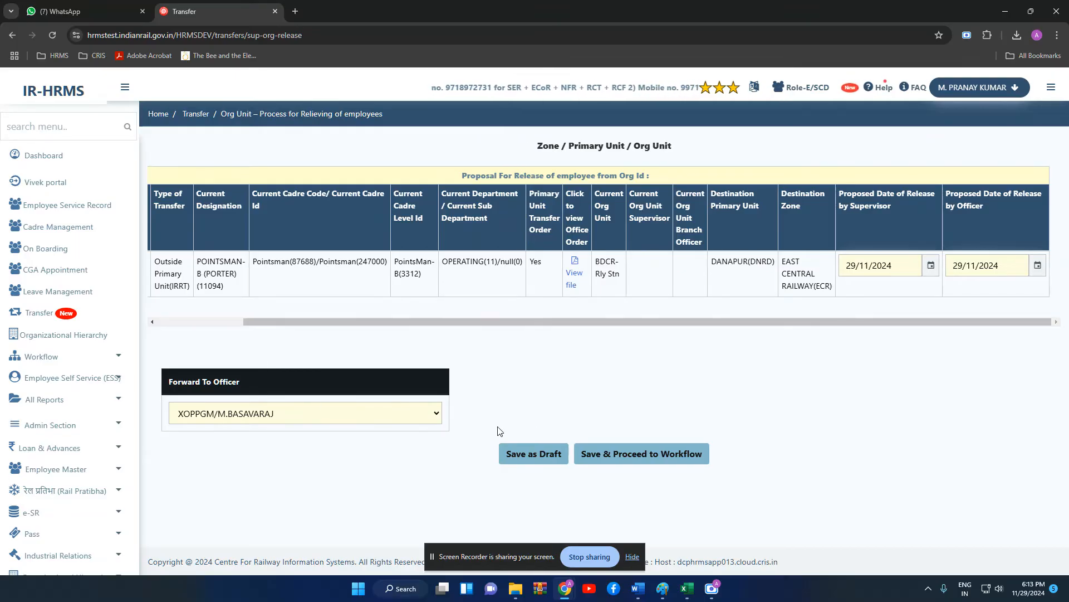
Save the release proposal, proceed to workflow, and submit it for the selected officer's approval with forwarding remarks "ghh".
click(628, 454)
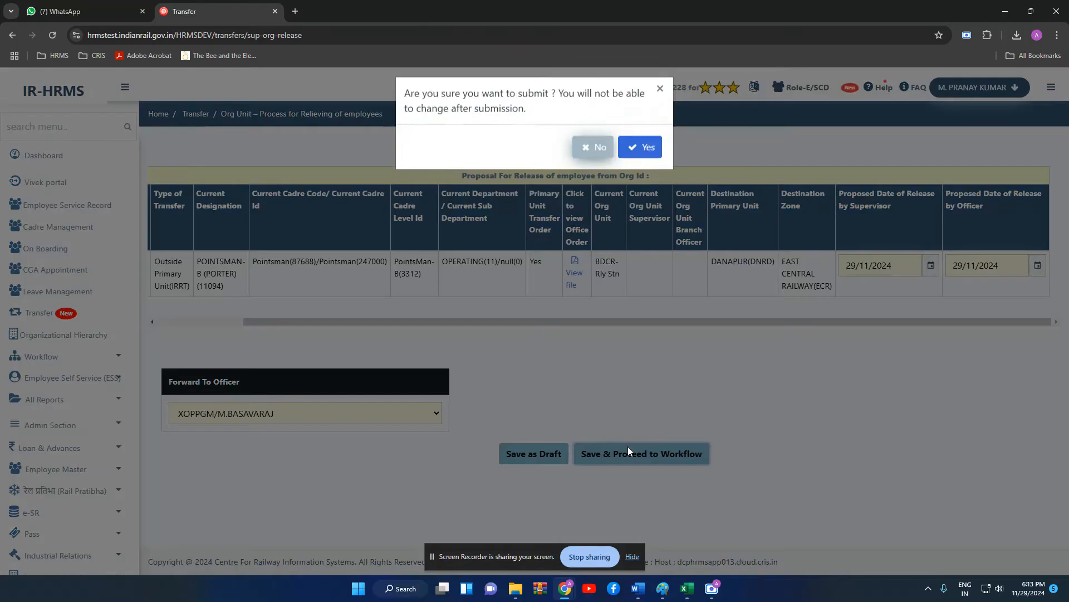
click(649, 160)
click(473, 400)
text(ghh)
click(607, 497)
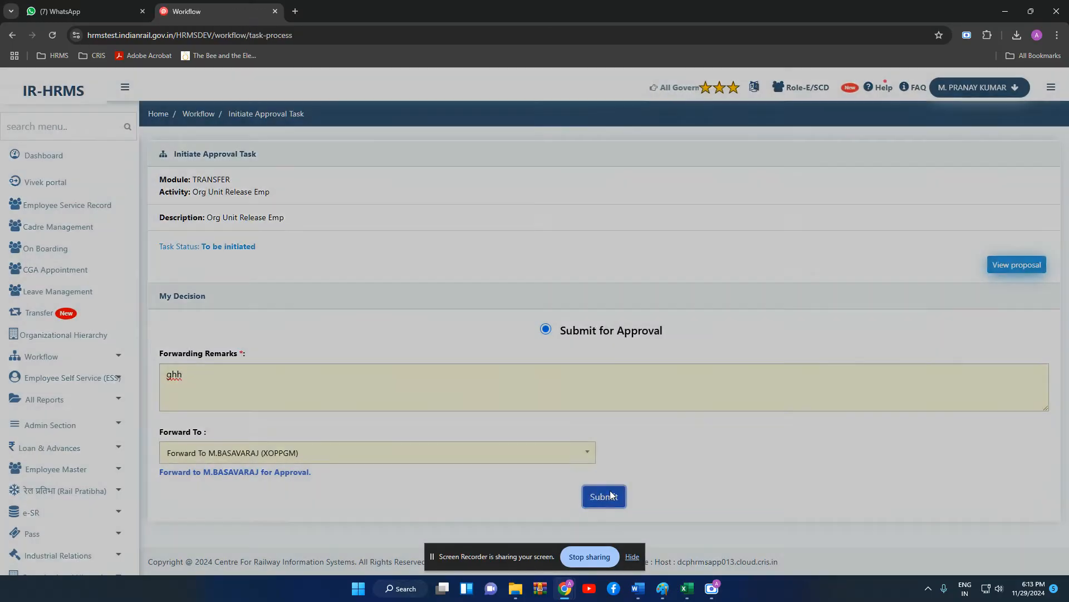
click(639, 154)
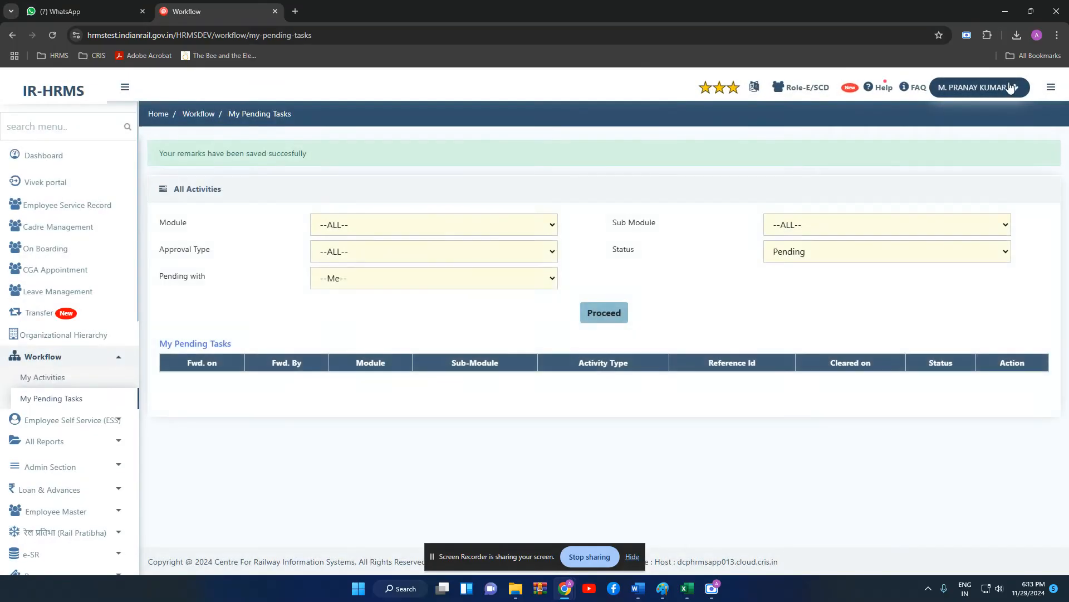
Log out and log in as the forwarding officer, entering the officer's username, password, captcha and OTP.
click(1015, 88)
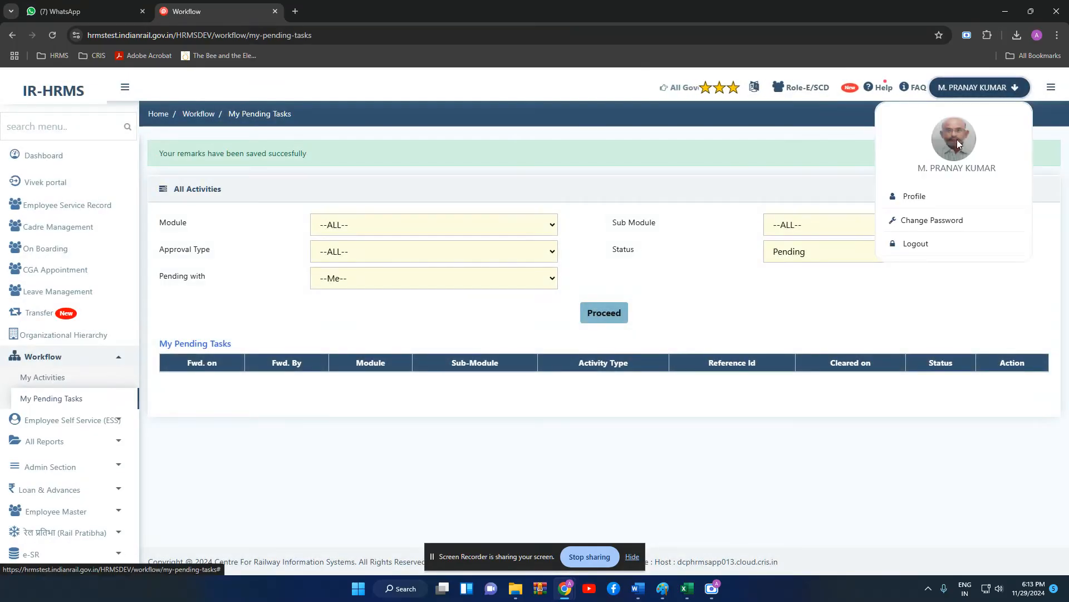
click(918, 244)
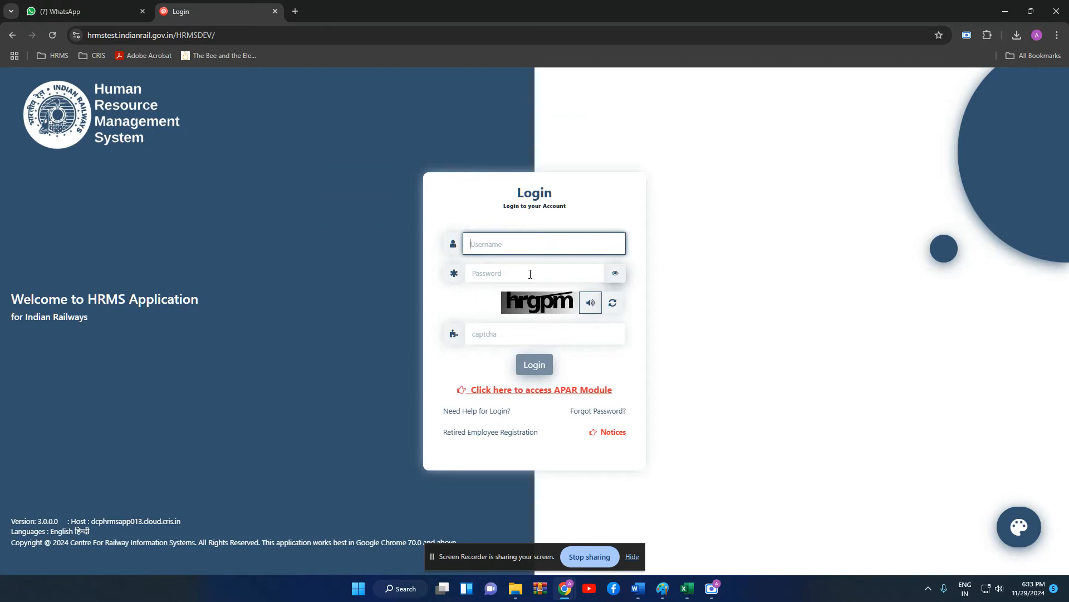
text(xoppgm)
key(Tab)
text(*****)
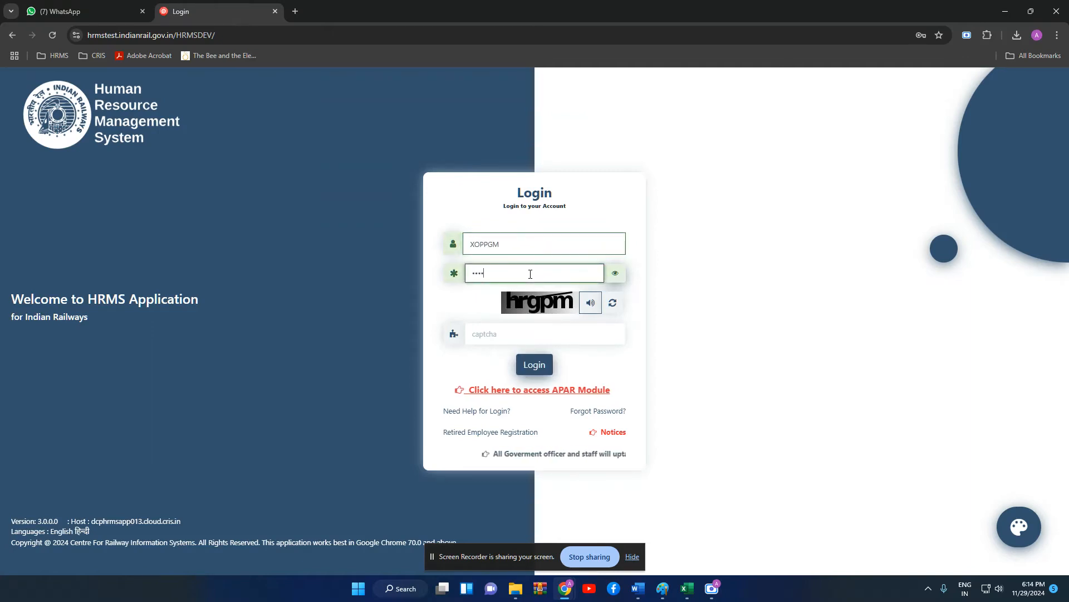
text(****)
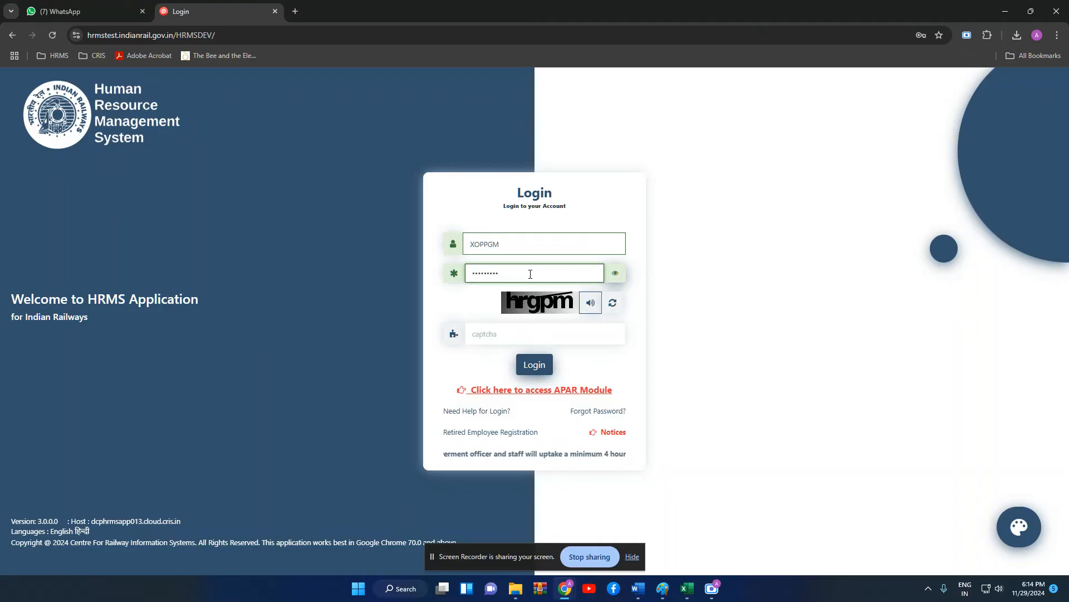
click(526, 333)
text(h)
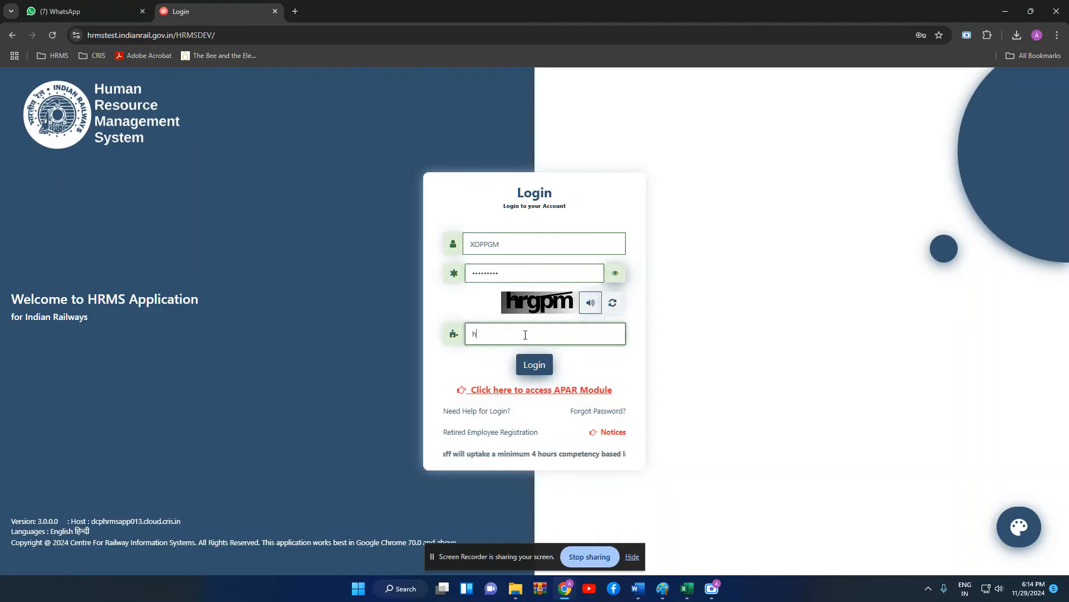
text(rgpm)
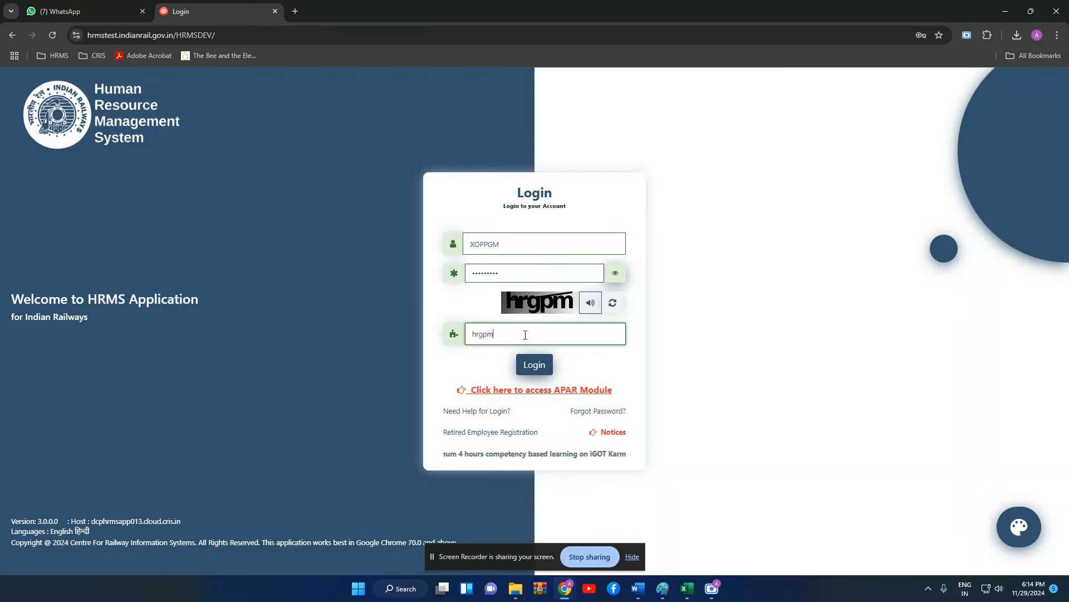
click(530, 366)
text(*****)
click(542, 410)
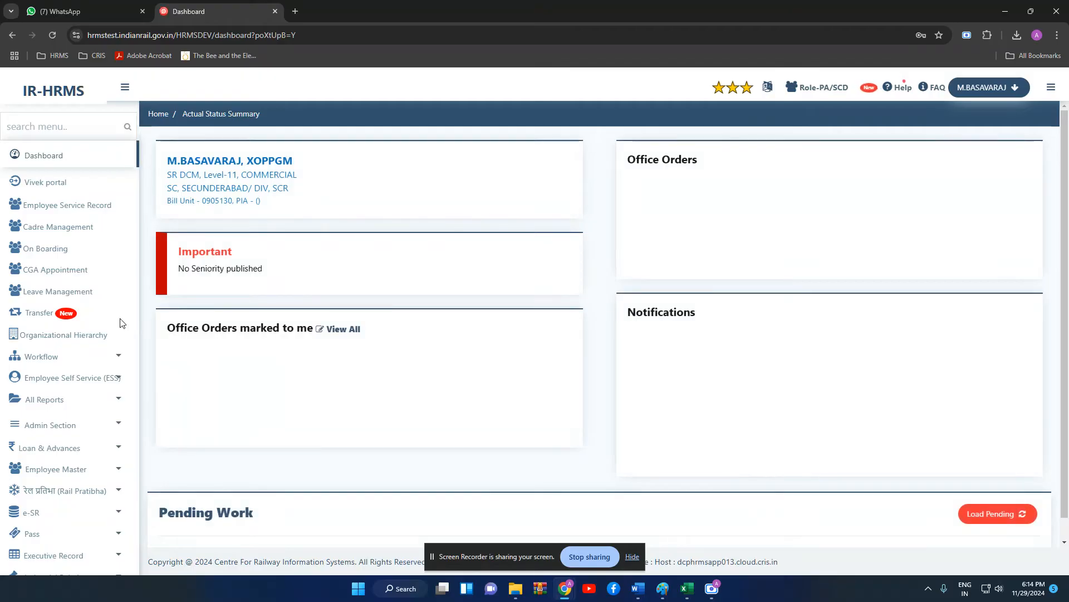
Find the pending Org Unit Release Emp approval task among the officer's workflow activities and start processing it.
click(47, 359)
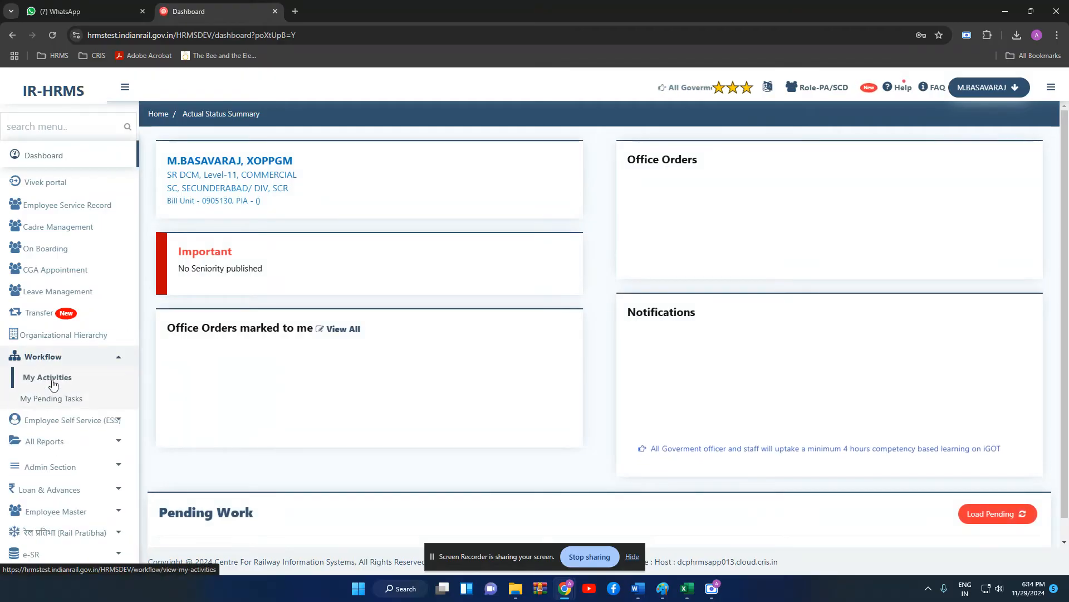
click(52, 379)
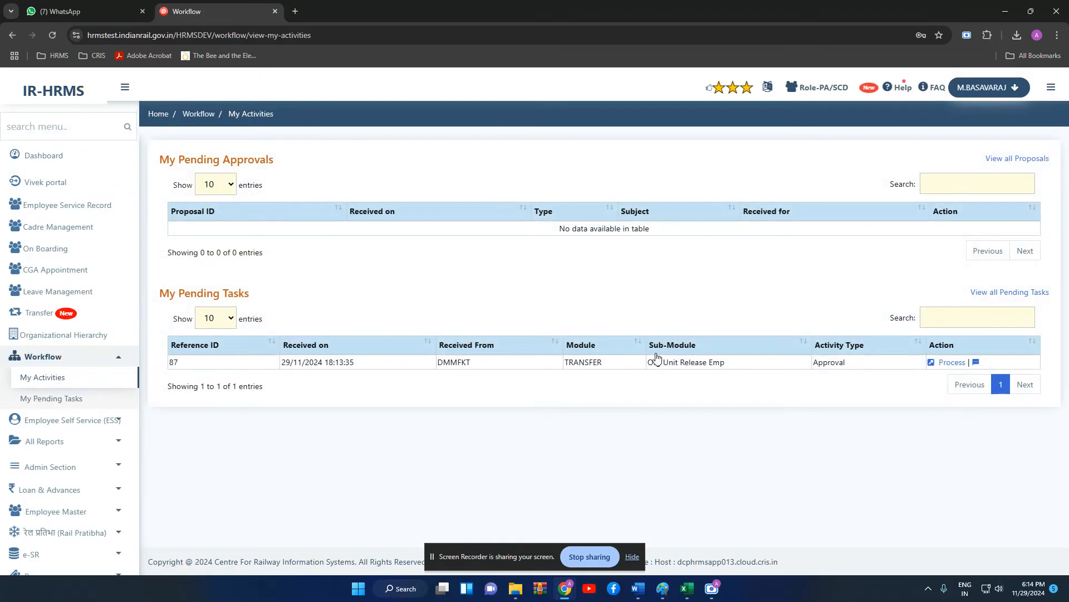
click(953, 362)
View the forwarded release proposal, check its proposed release dates, and close it.
click(949, 287)
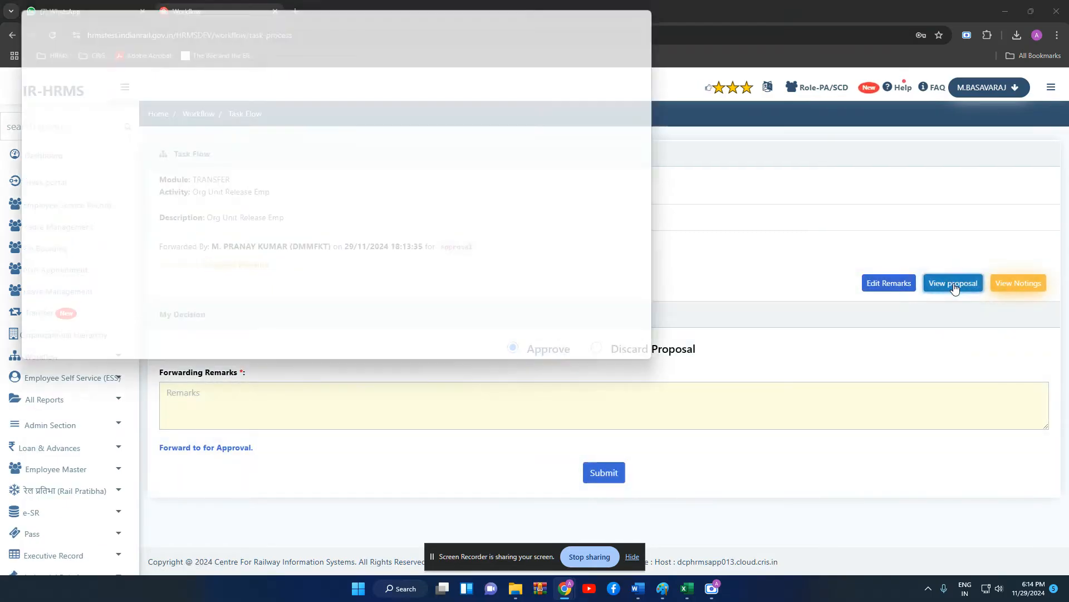
drag(326, 260, 630, 267)
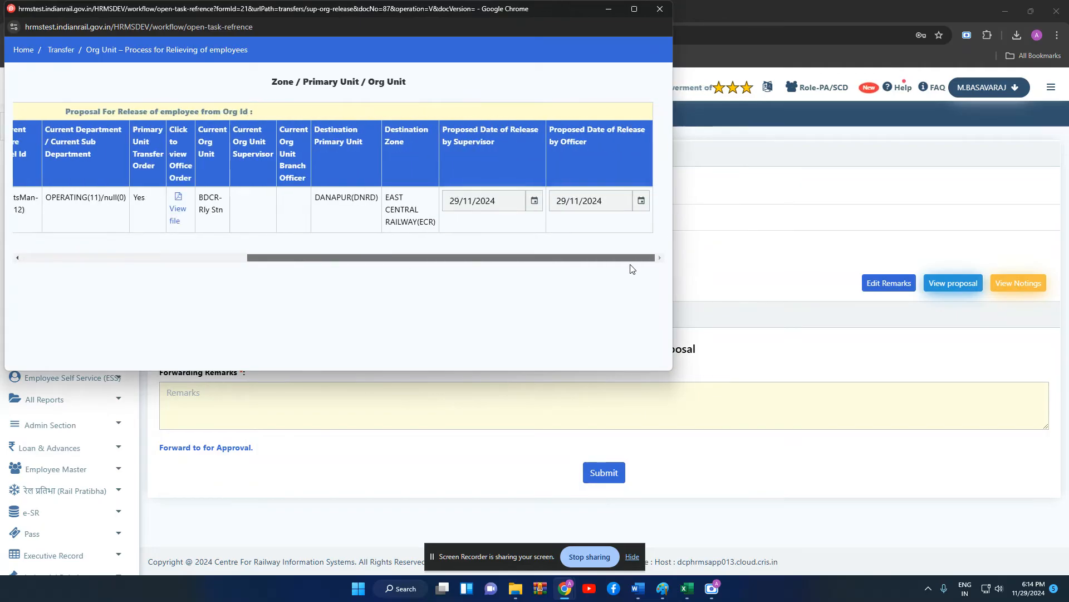
click(659, 9)
Edit the proposal to set the Proposed Date of Release by Officer to 30/11/2024 and submit the changes.
click(884, 284)
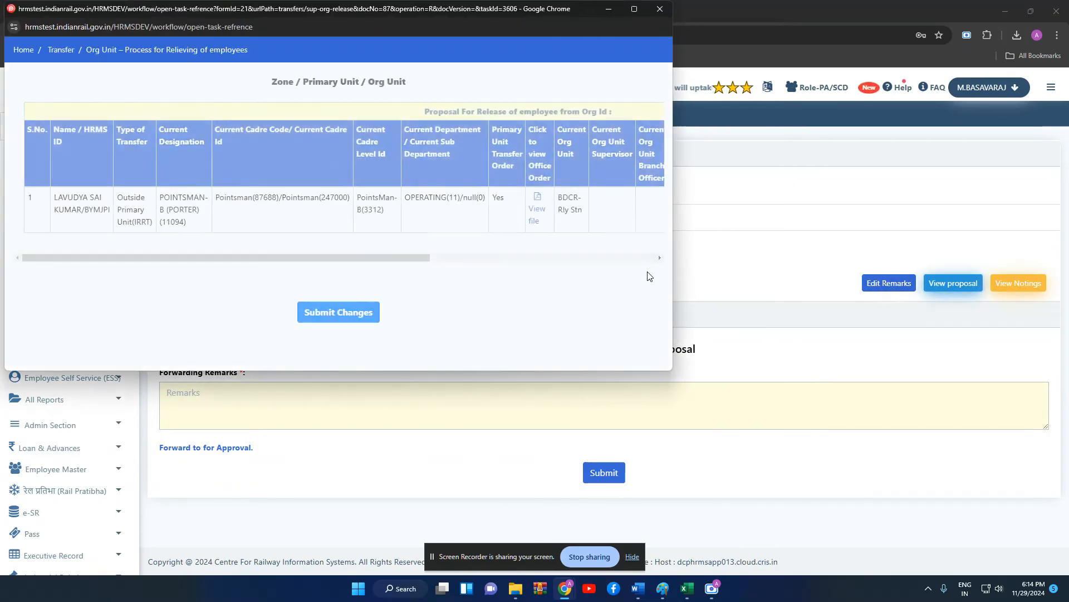
click(639, 258)
drag(639, 255, 661, 256)
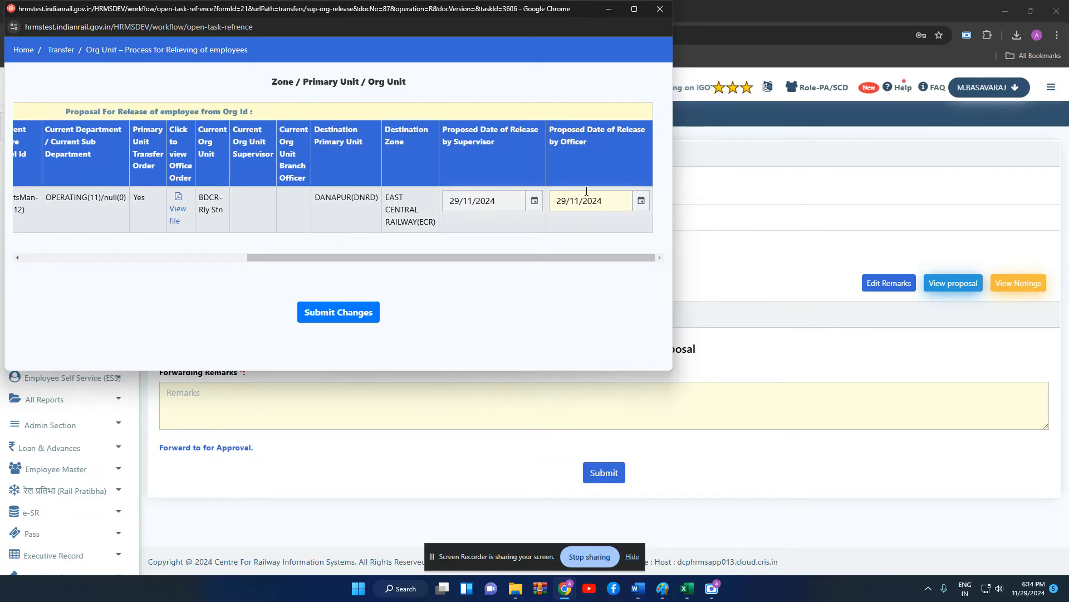
click(641, 202)
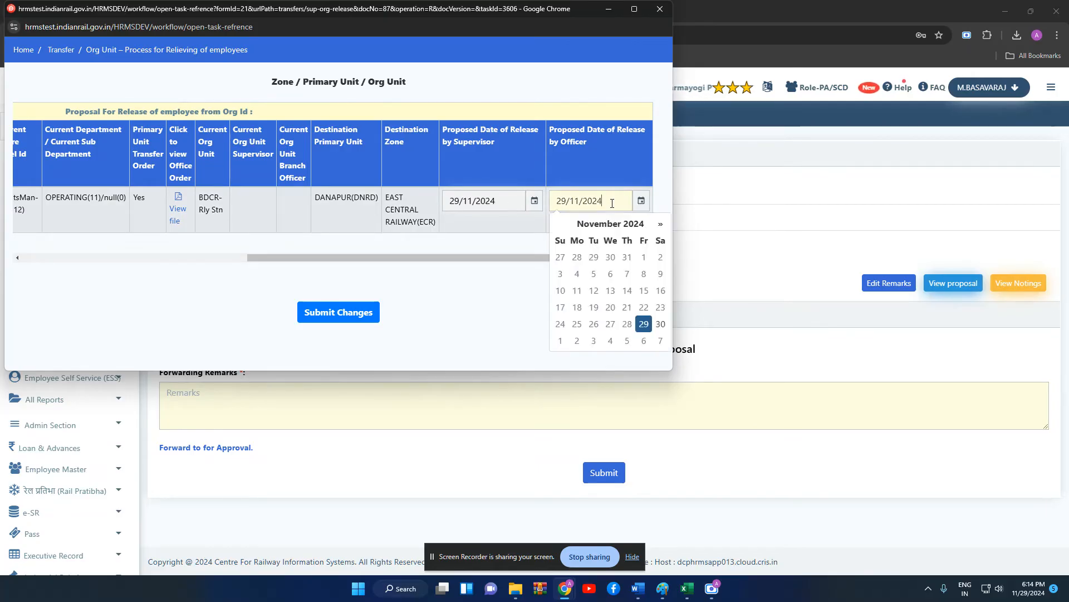
click(661, 325)
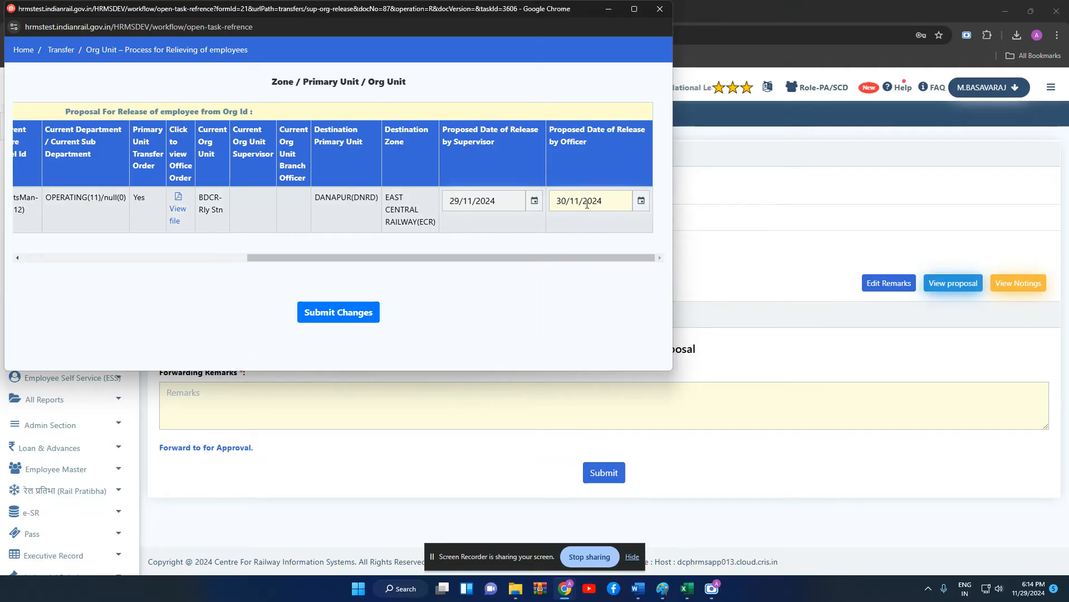
click(327, 314)
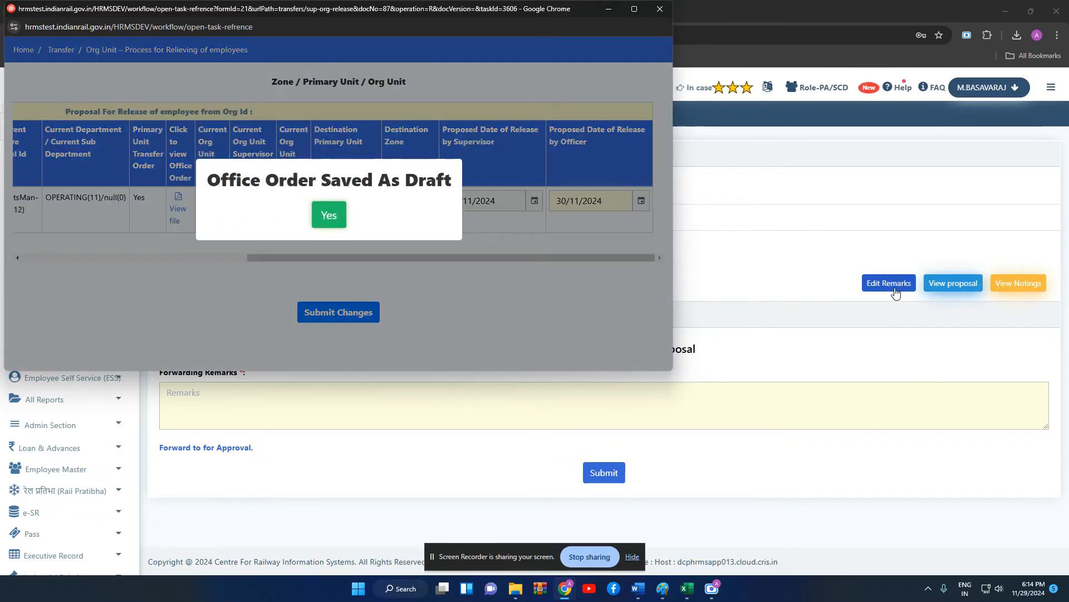
click(328, 221)
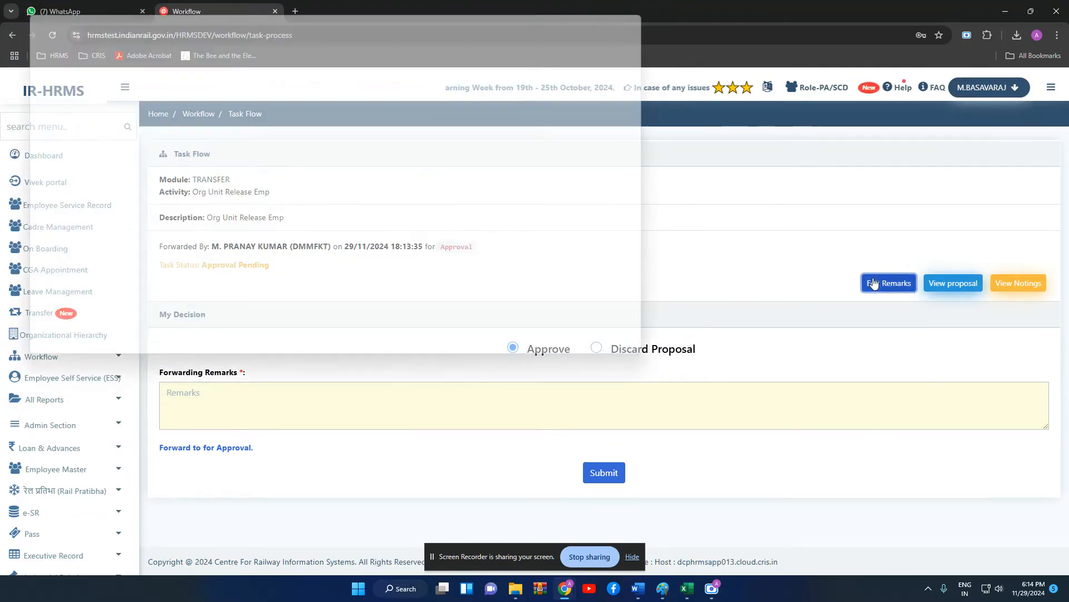
Recheck the officer's proposed release date in the editable proposal and submit the changes again.
drag(421, 262, 673, 252)
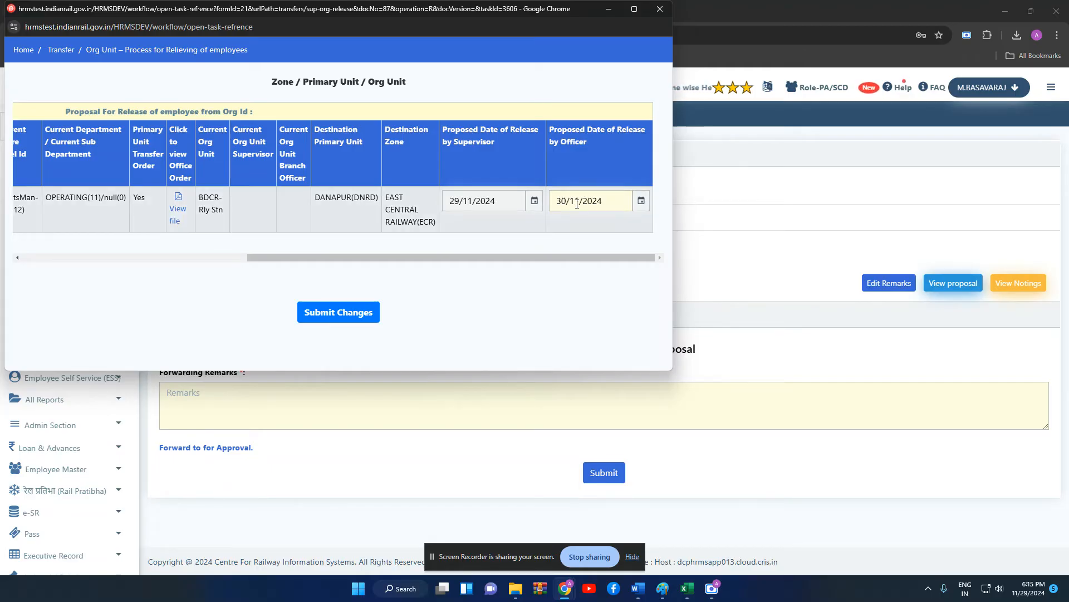
click(327, 313)
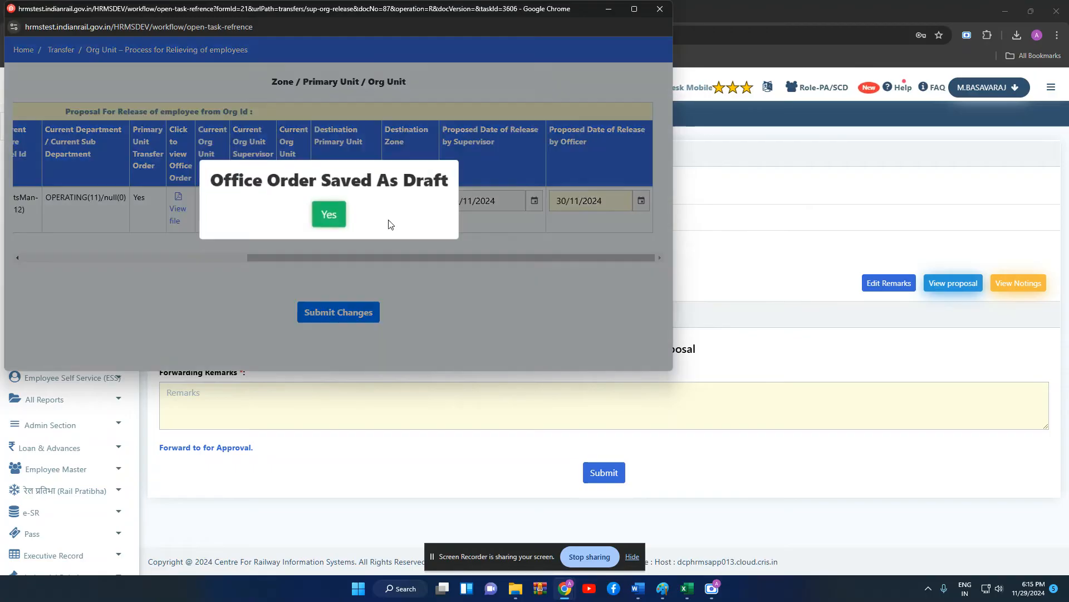
click(329, 217)
Approve the Org Unit Release Emp task with forwarding remarks "approved" and confirm the submission.
click(447, 402)
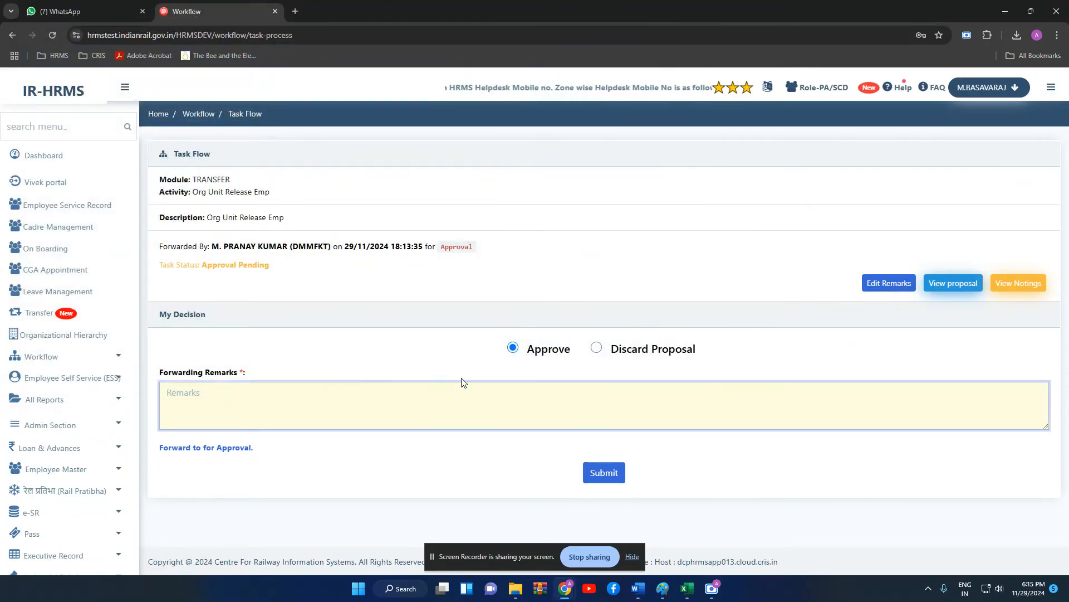
text(approved)
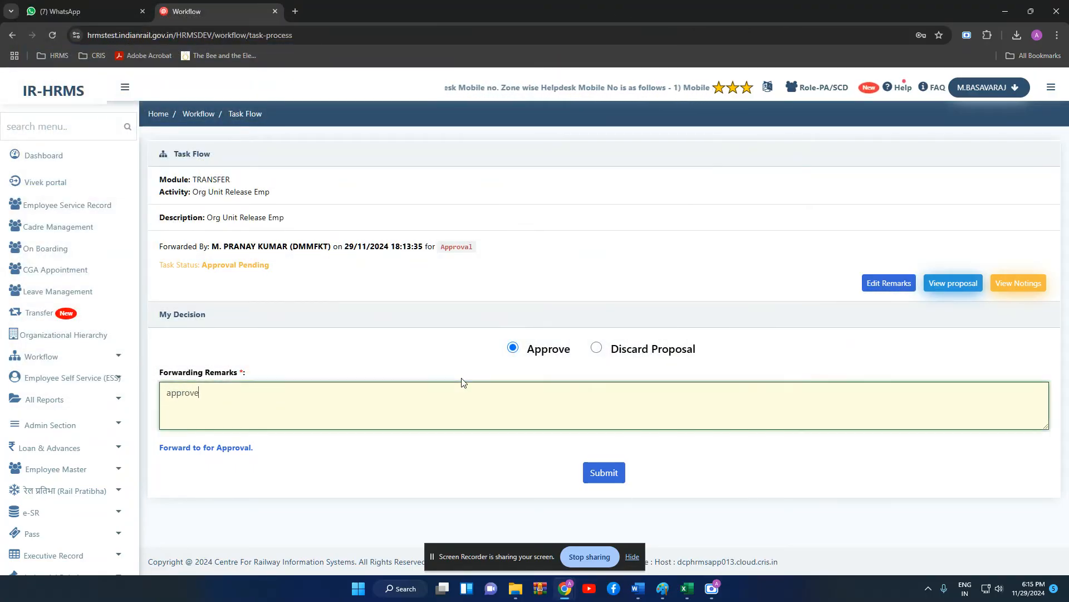
click(604, 473)
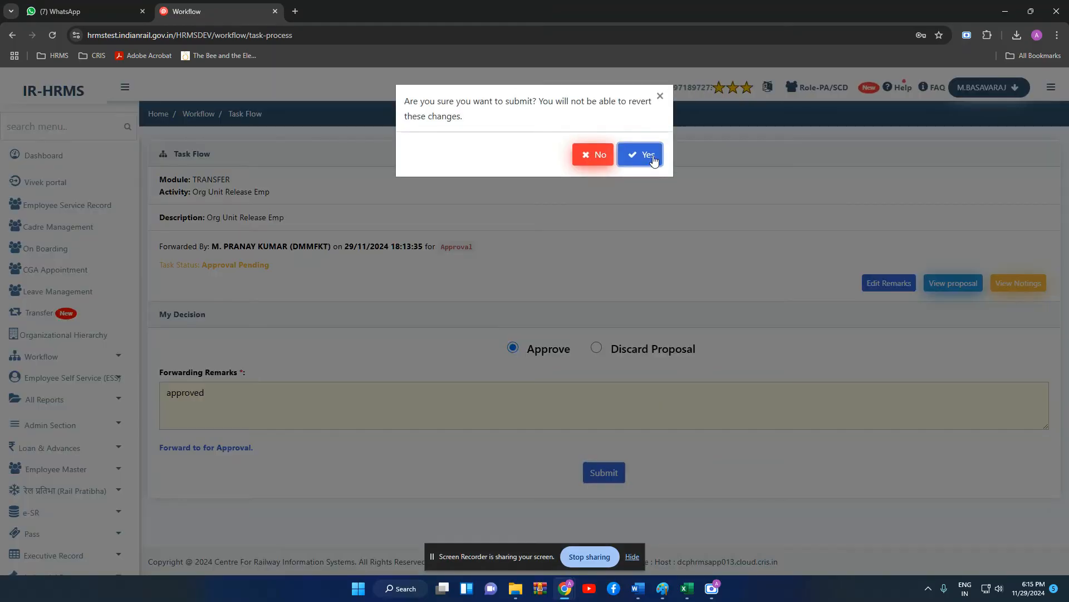
click(651, 156)
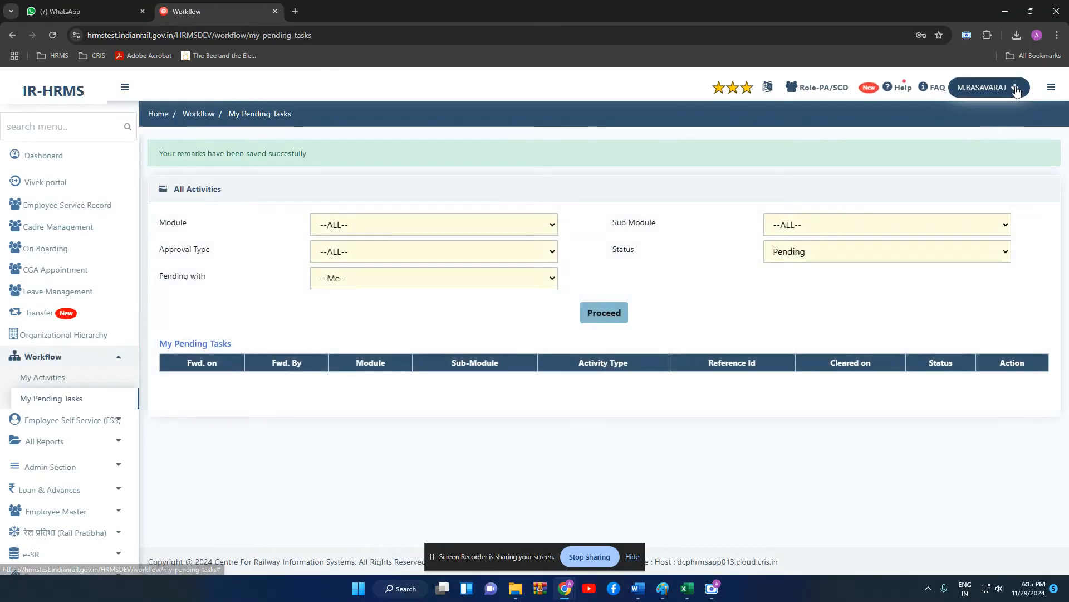
Log out of the officer's account and log back in as the supervisor with the username, password, captcha and OTP.
click(986, 88)
click(913, 203)
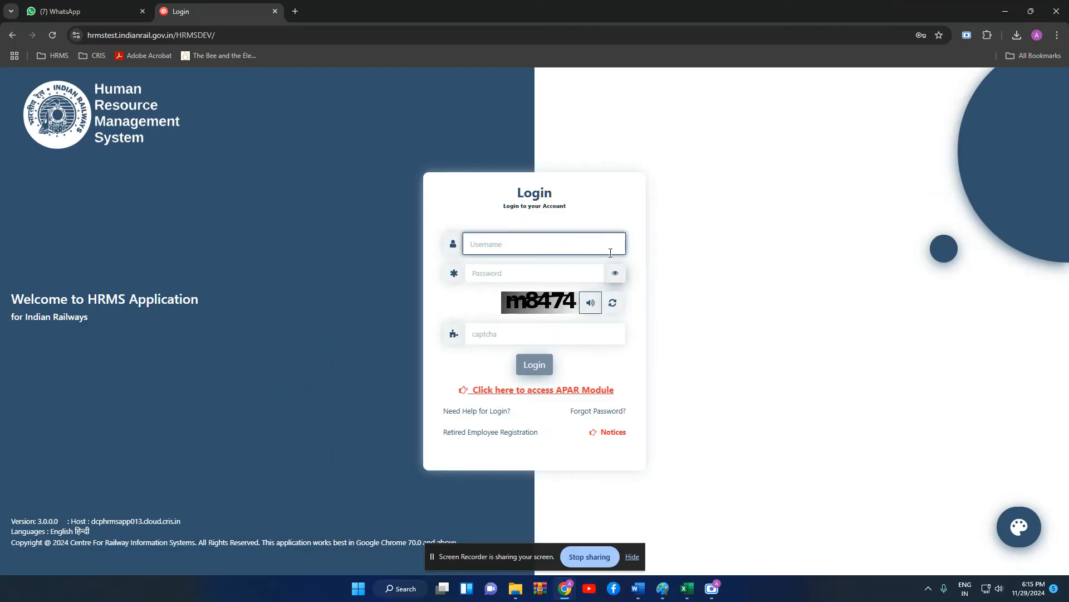
text(DMMFKT)
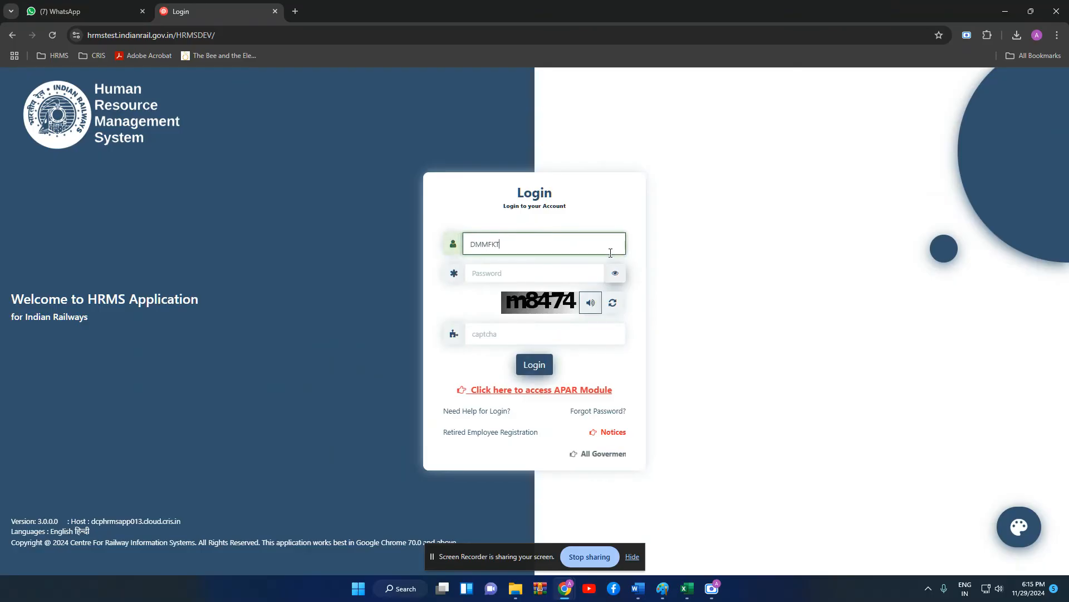
click(575, 272)
text(•••••••••)
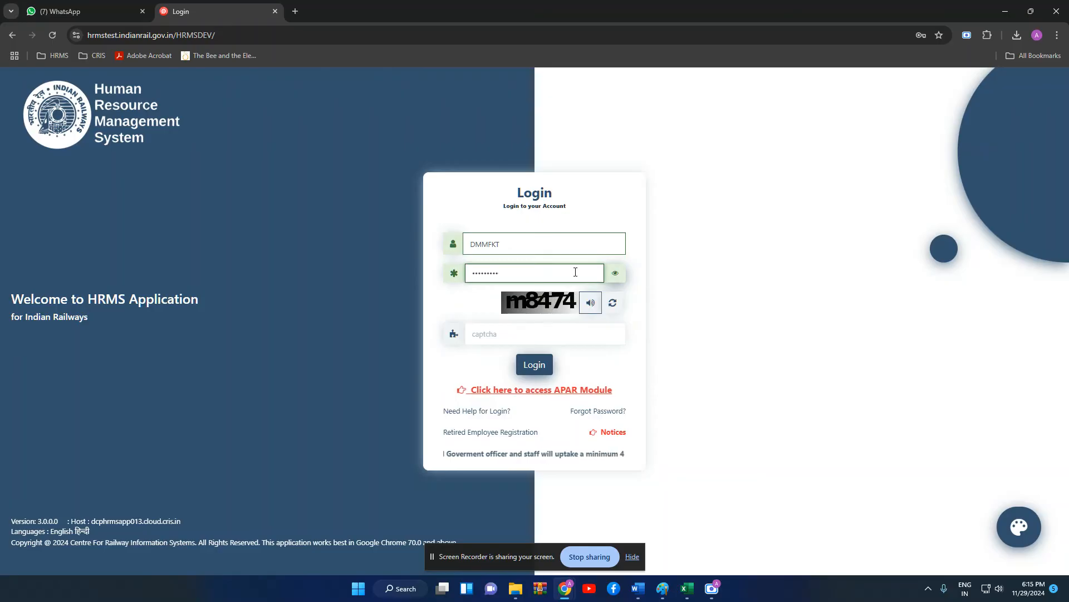
click(575, 330)
text(m)
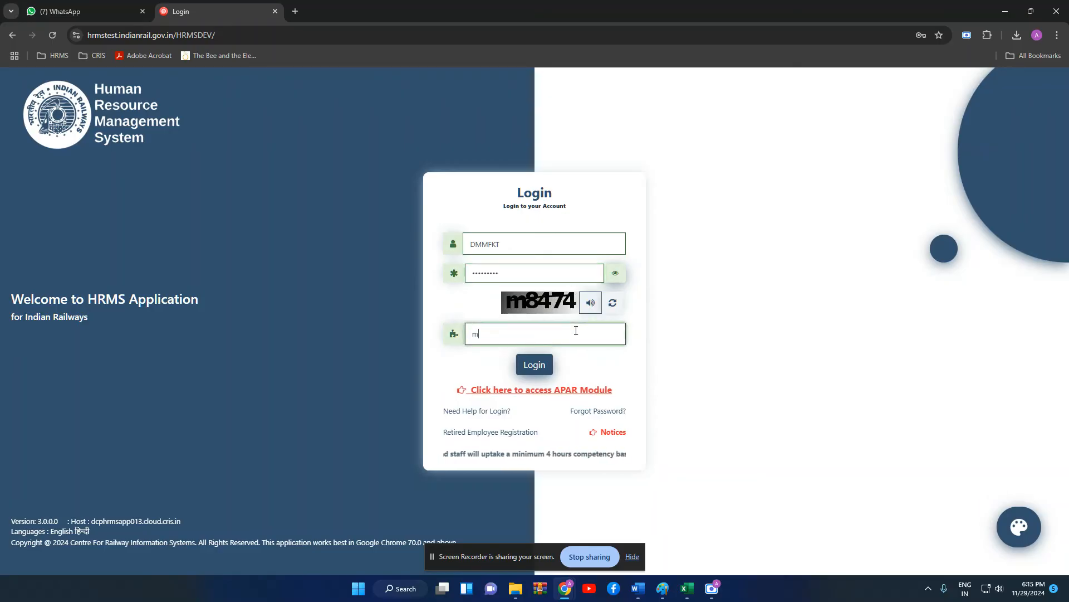
text(8474)
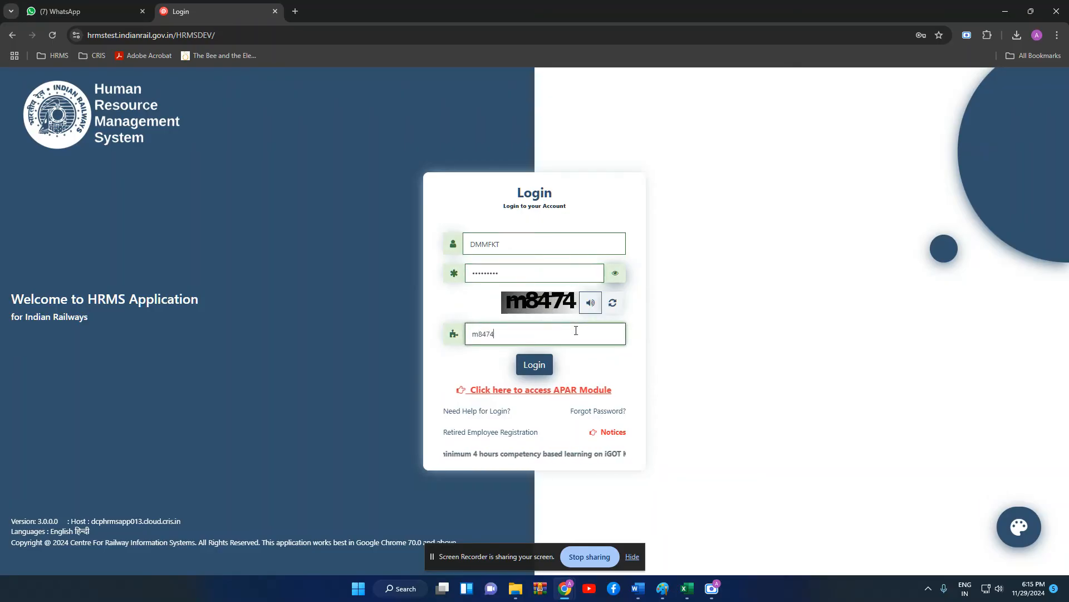
click(534, 364)
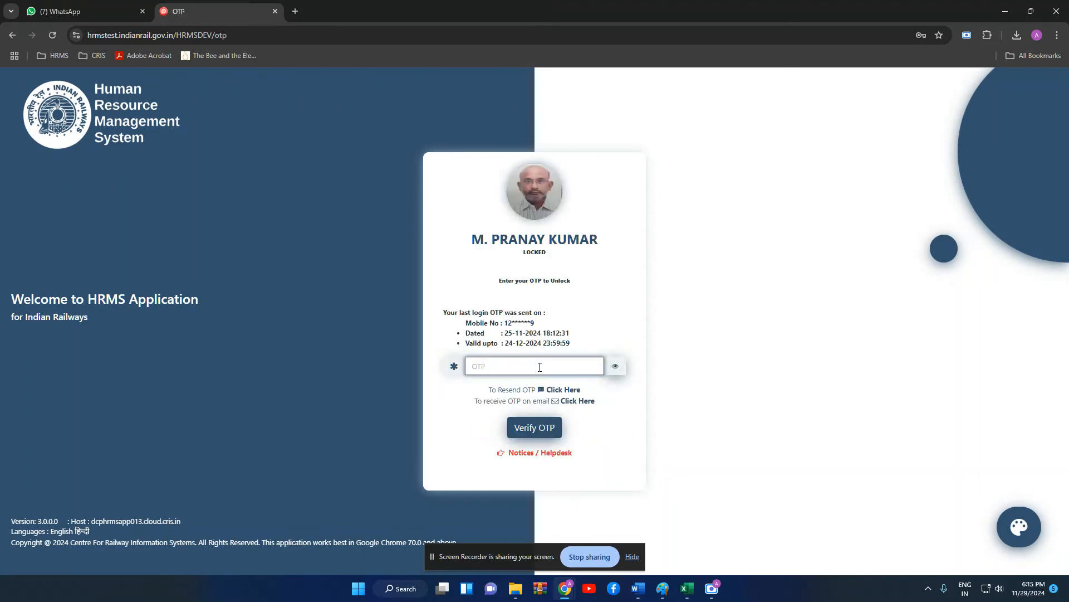
text(•••••)
key(Return)
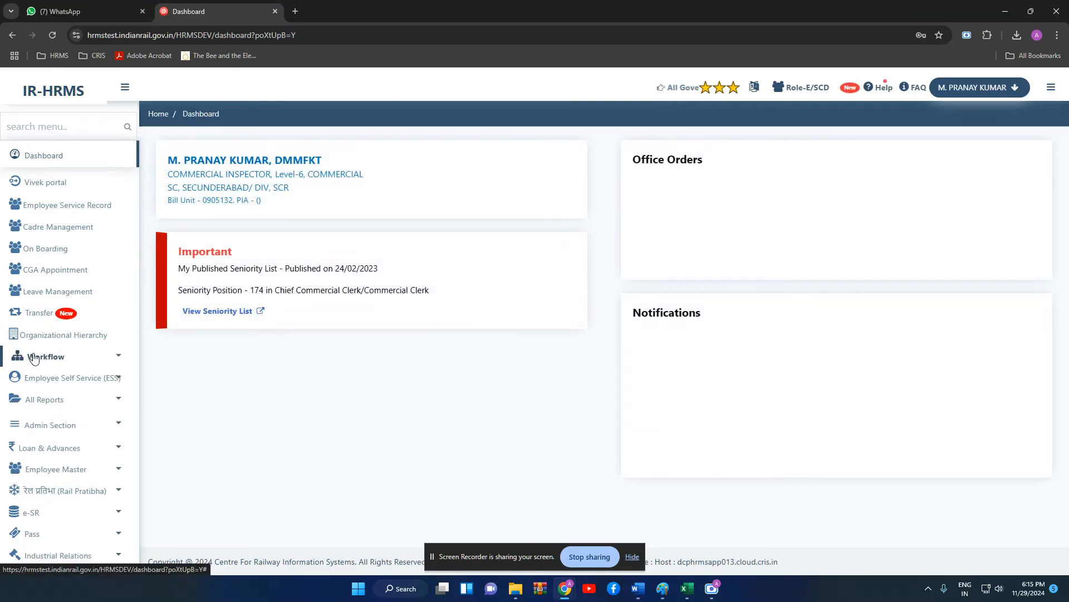
Open the Generate Supervisor Release Order process for relieving employees and start the office order for the approved IRRT proposal.
click(40, 315)
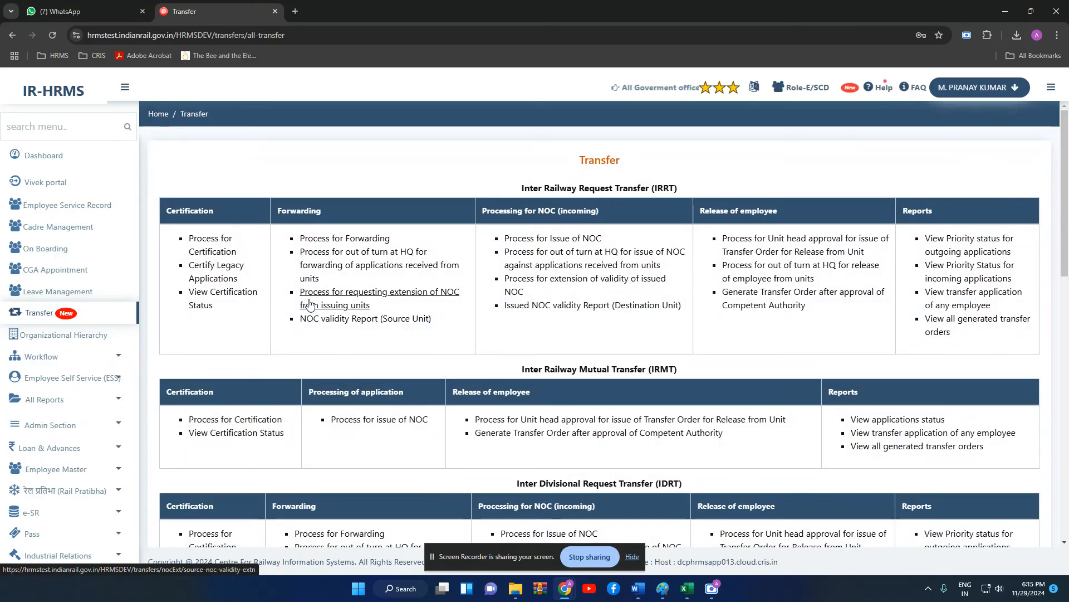
scroll(310, 304, down, 2)
scroll(310, 304, down, 5)
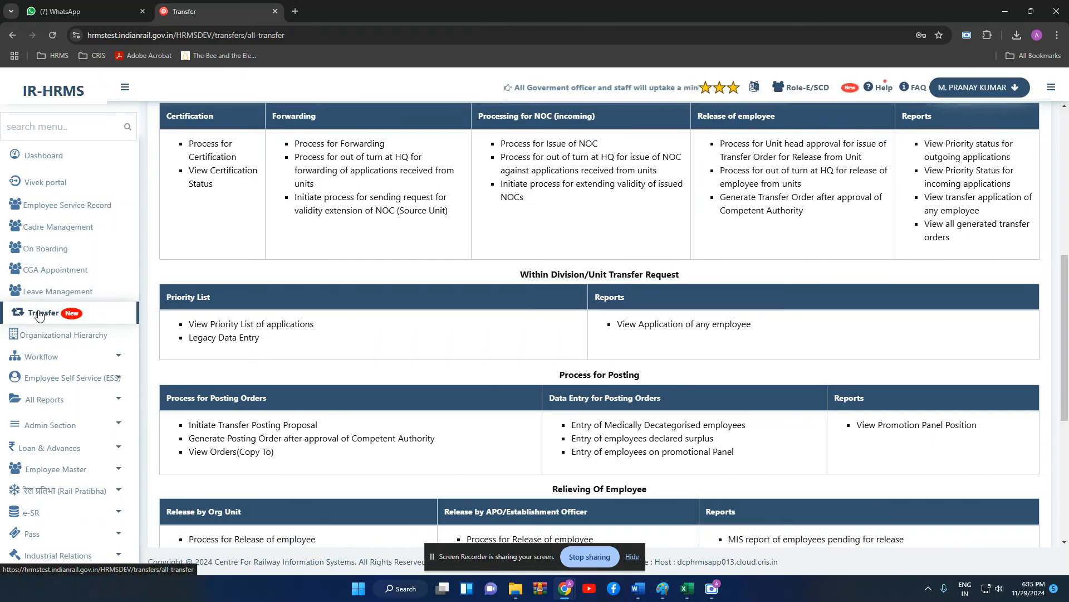
scroll(388, 351, down, 3)
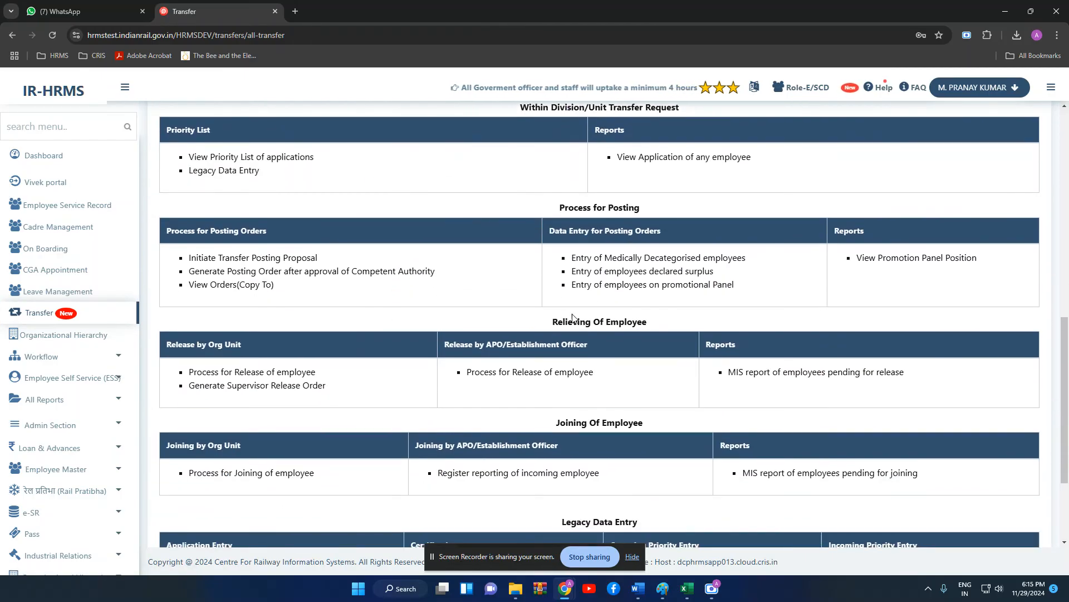
drag(553, 323, 647, 323)
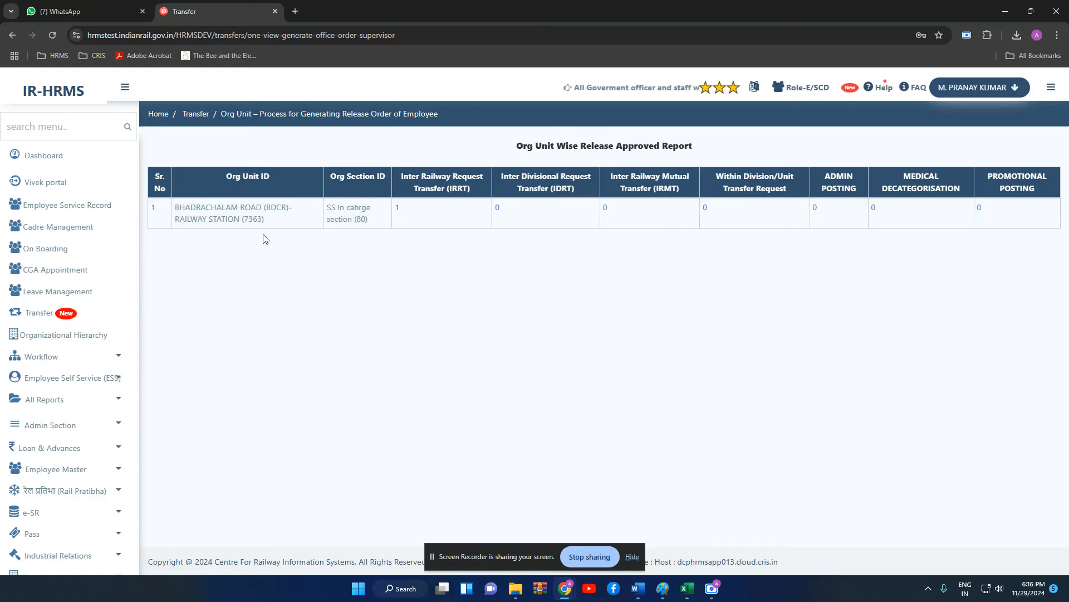
click(399, 209)
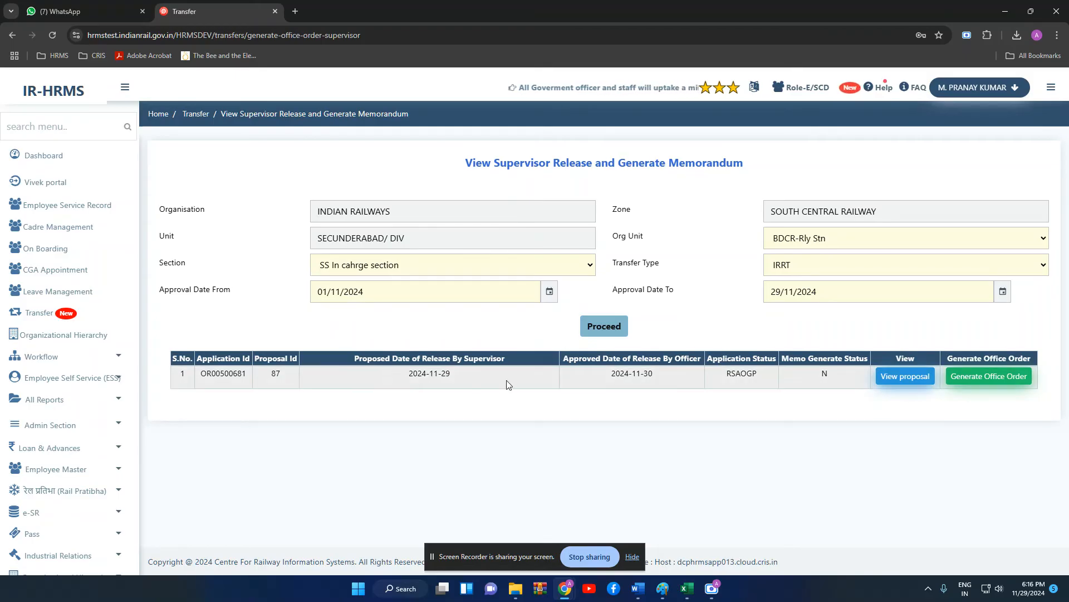
click(976, 382)
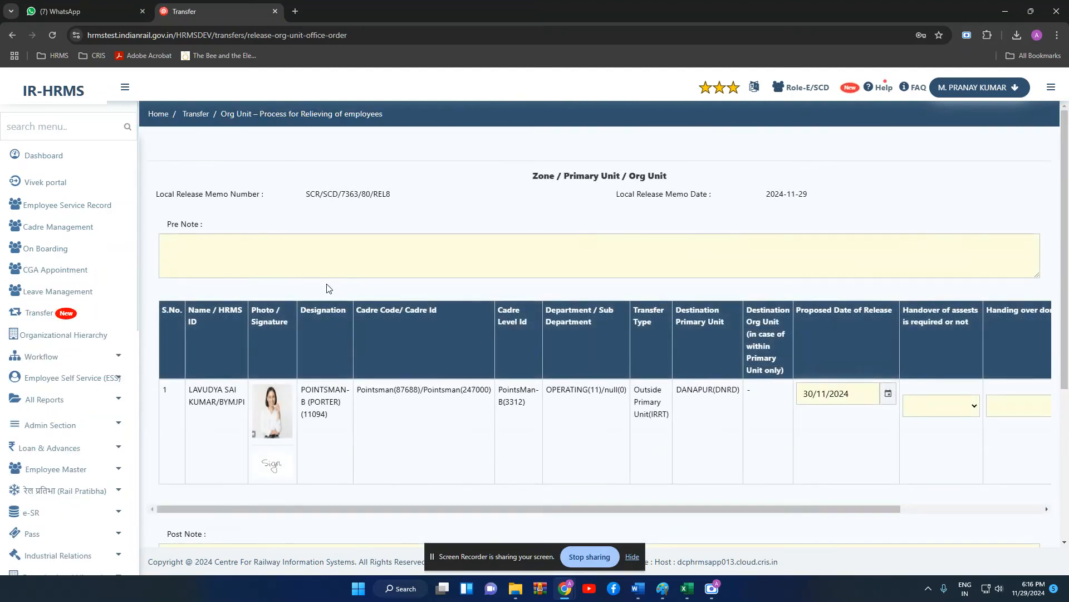
Enter the pre note "This is test local release memo" and set both handover of assets required and handing over done to Yes.
click(818, 266)
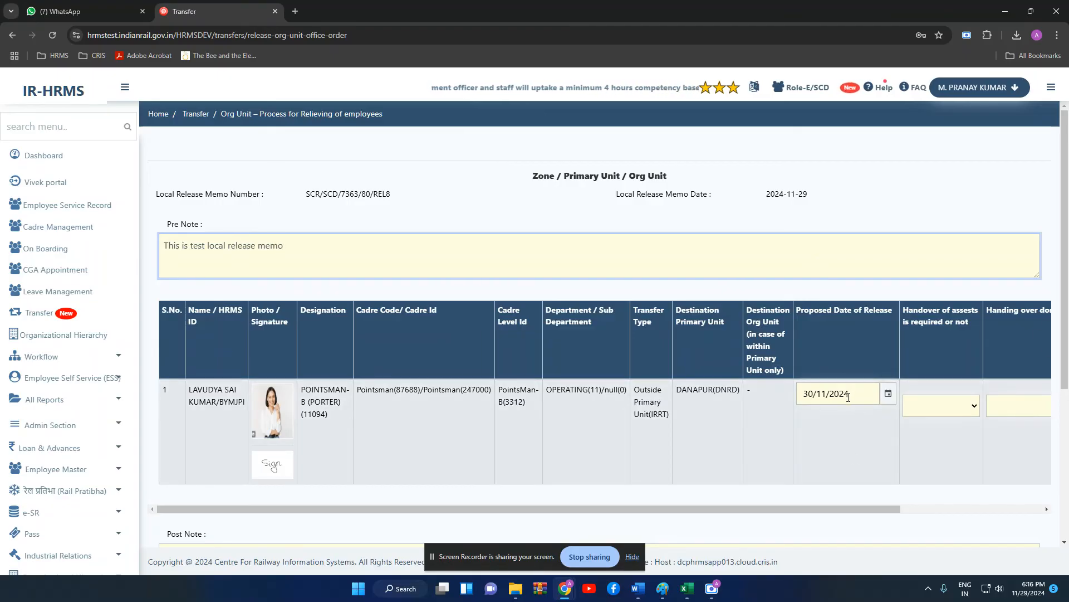
drag(885, 510, 972, 506)
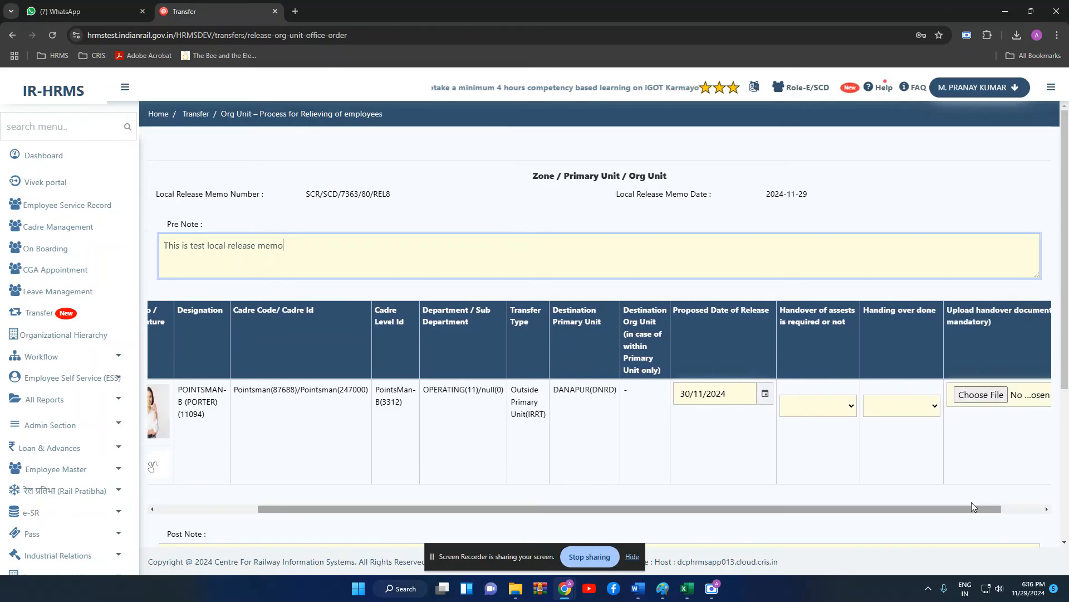
scroll(834, 456, down, 1)
click(847, 350)
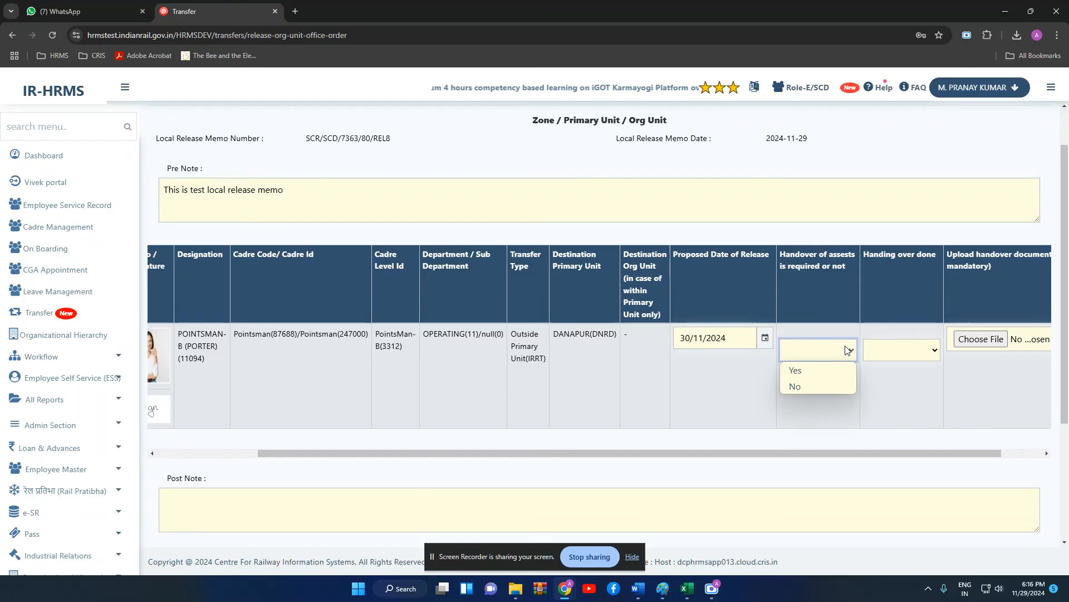
click(815, 384)
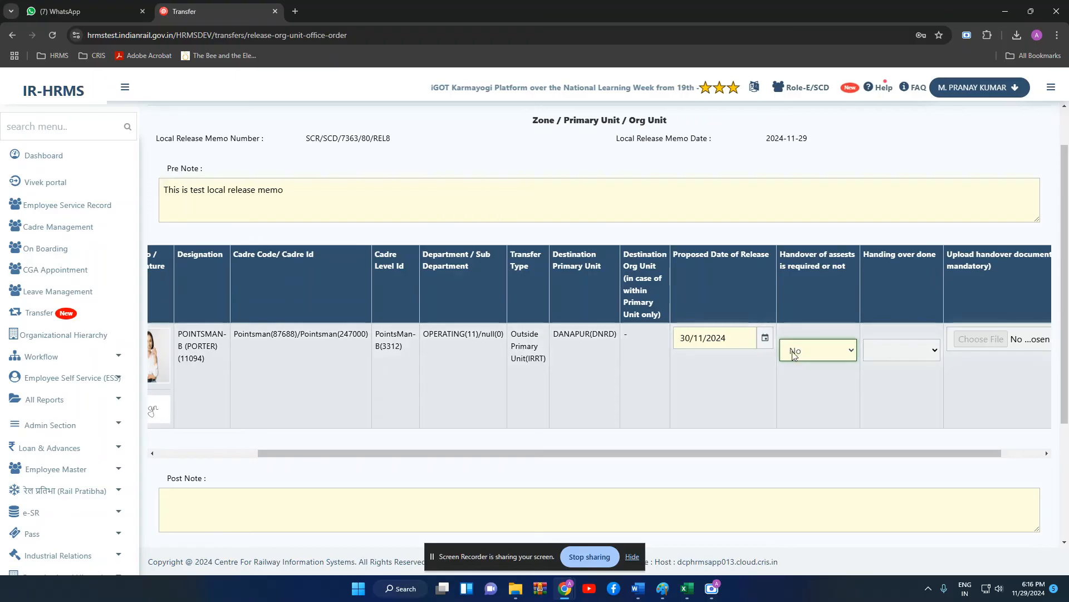
click(811, 357)
click(808, 366)
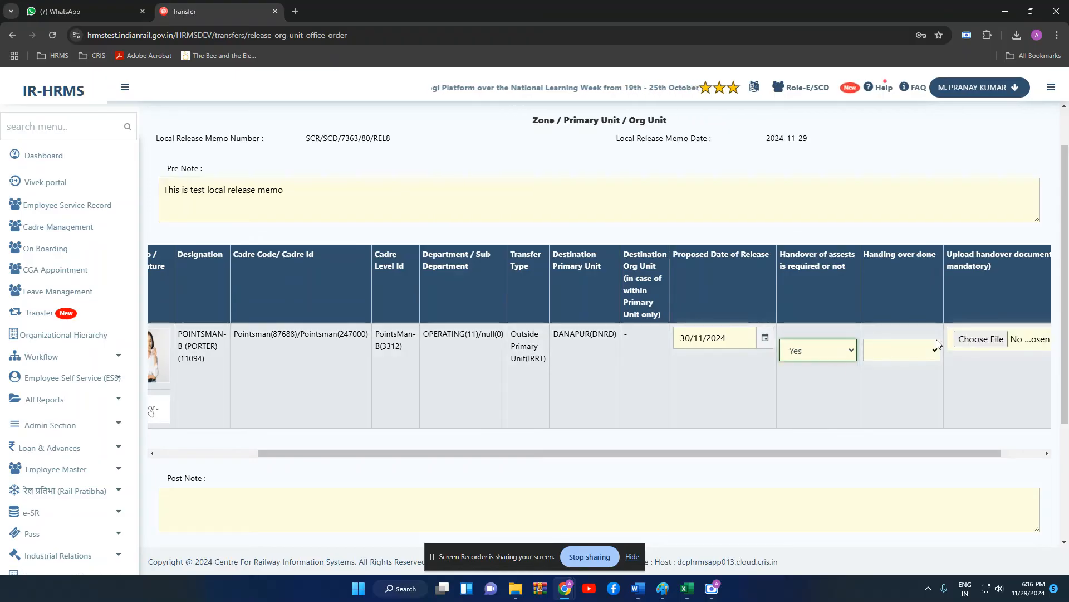
click(904, 353)
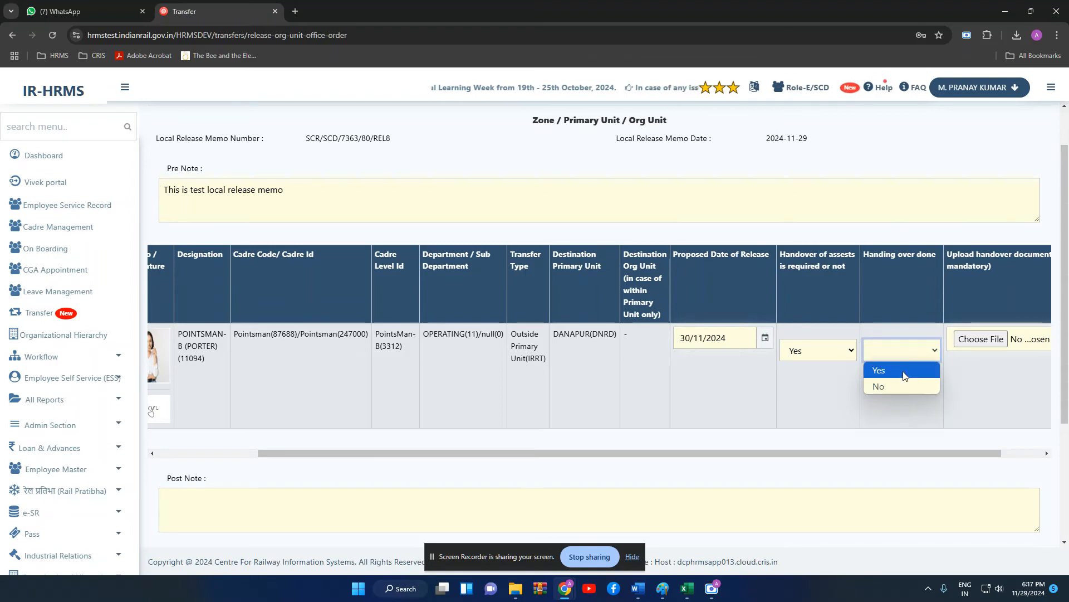
click(898, 371)
Choose the file 74 from the Desktop as the employee's handover document and upload it.
click(959, 345)
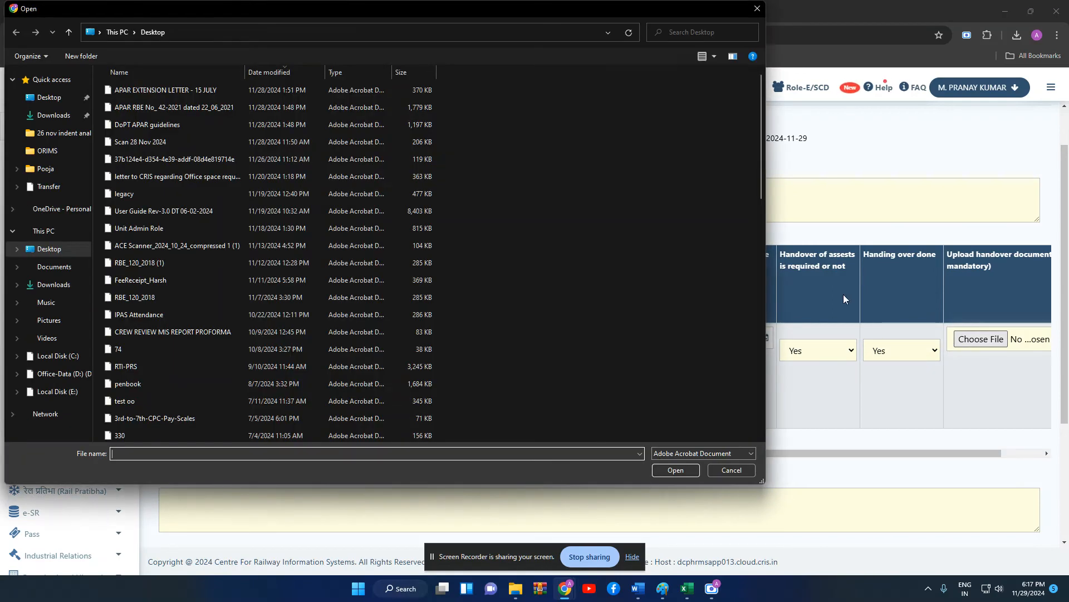
click(127, 351)
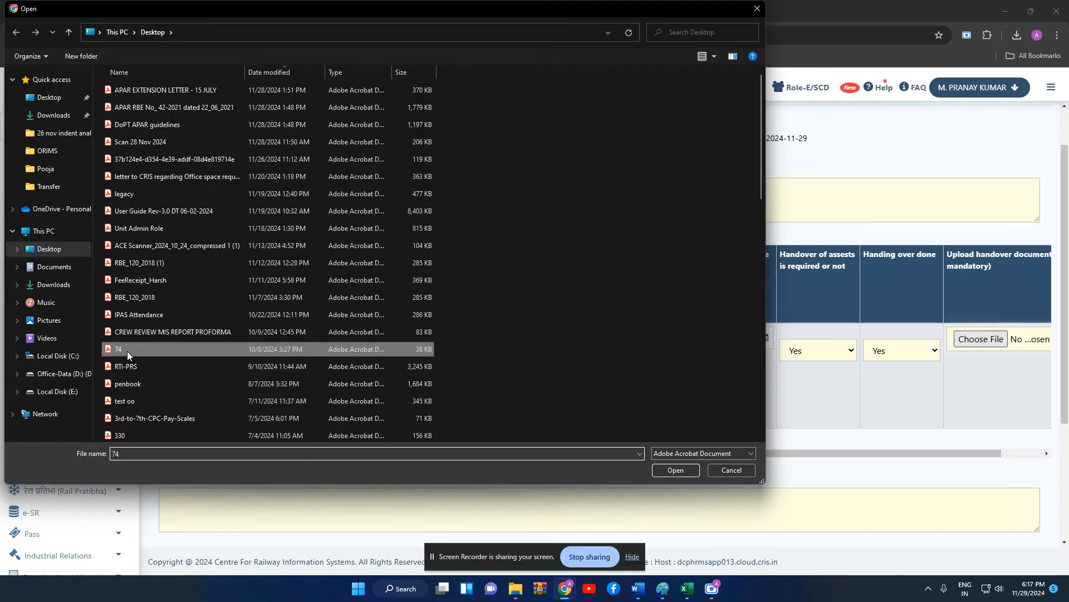
key(Return)
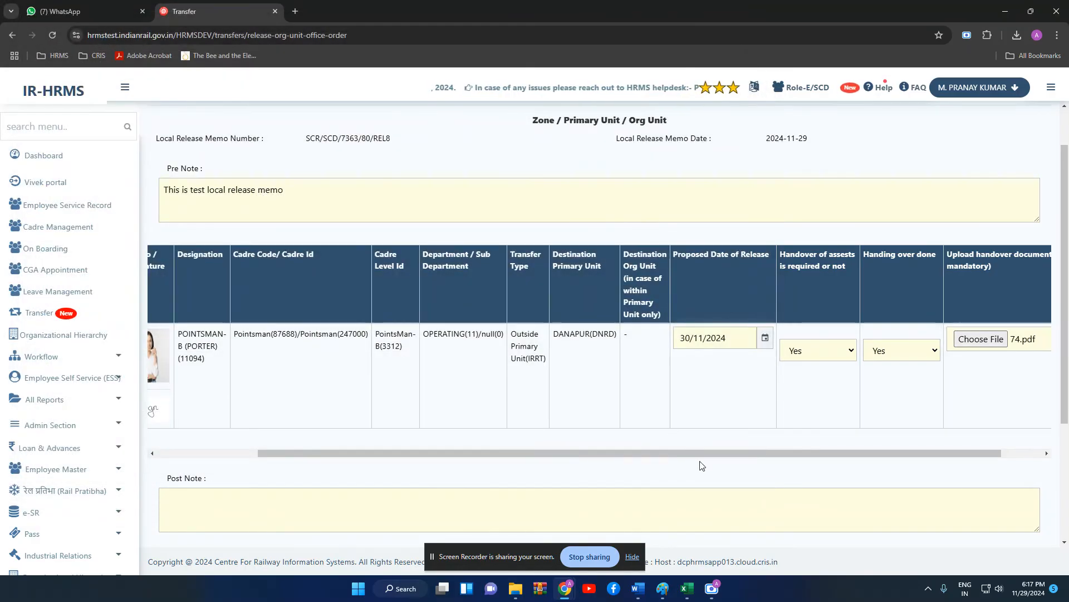
scroll(702, 454, right, 1)
click(1023, 339)
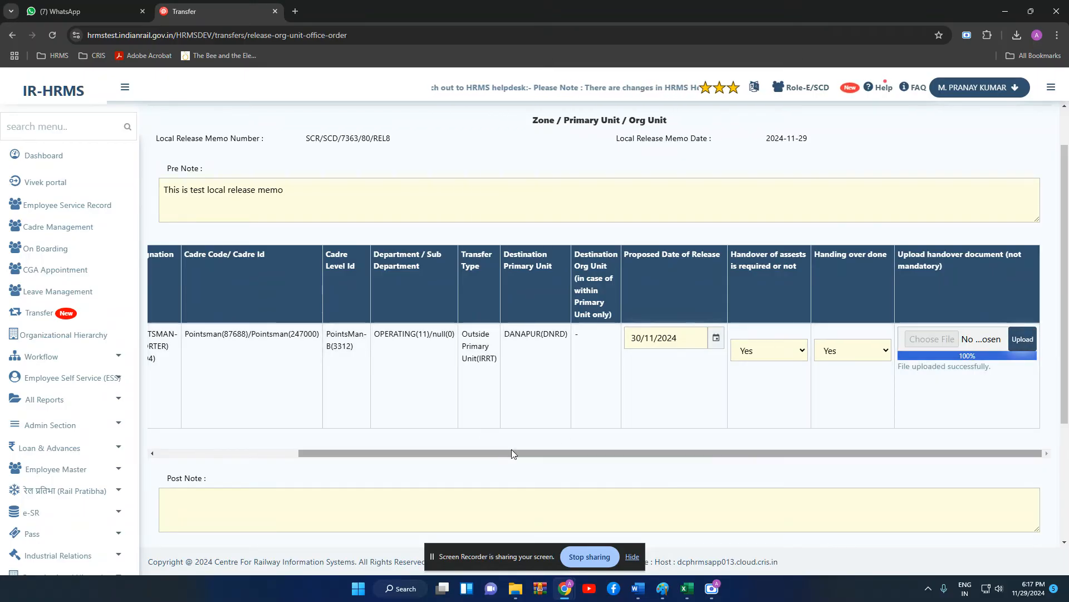
Review the memo's pre note, proposed release date, handover options and uploaded document in the employee row.
drag(511, 452, 403, 451)
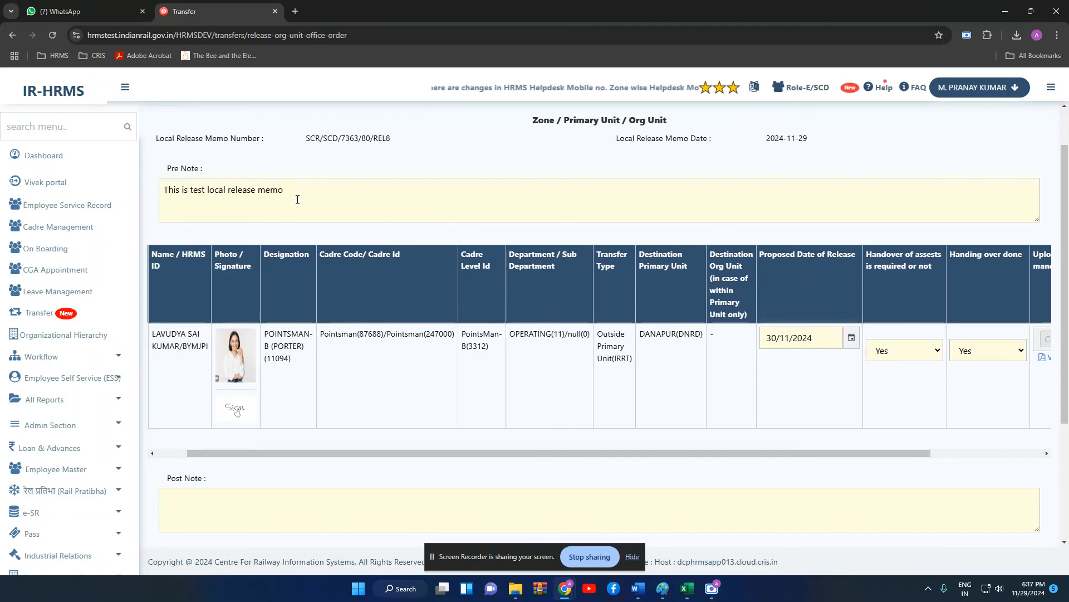
scroll(297, 199, down, 3)
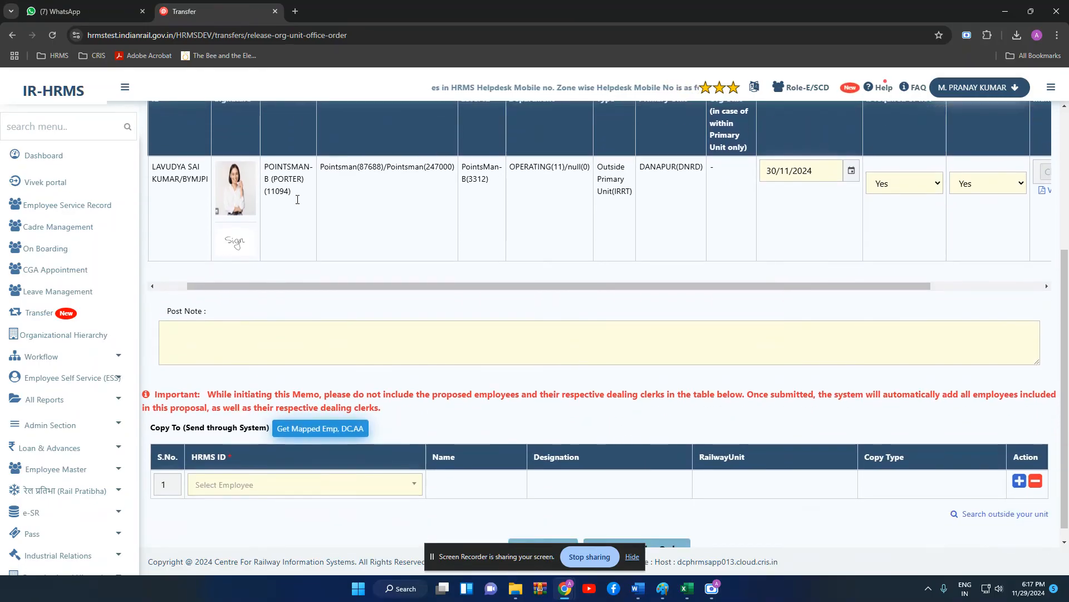
scroll(296, 199, up, 2)
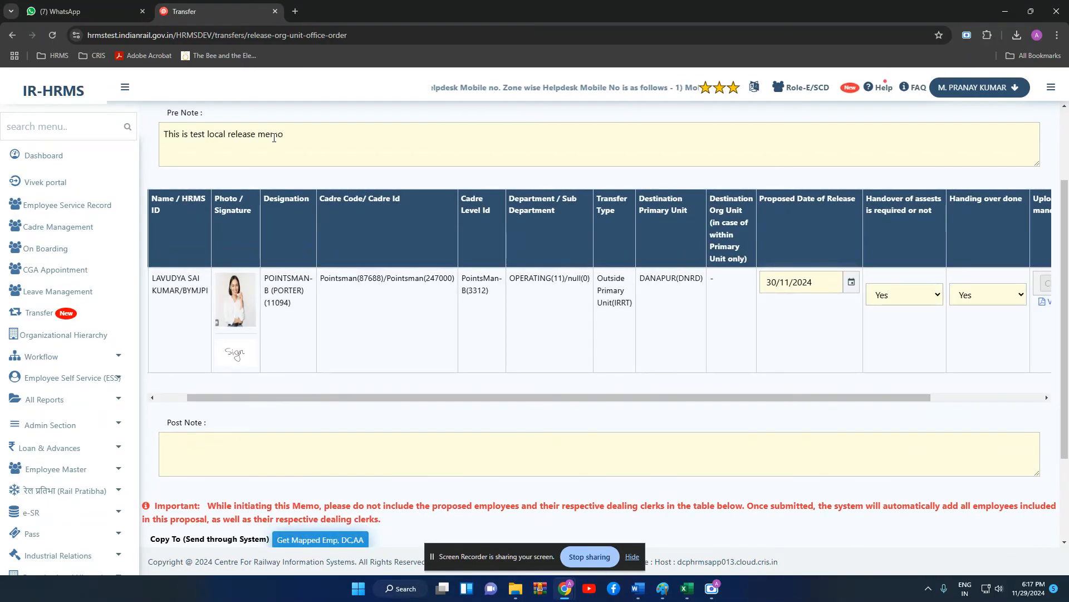
drag(421, 398, 595, 402)
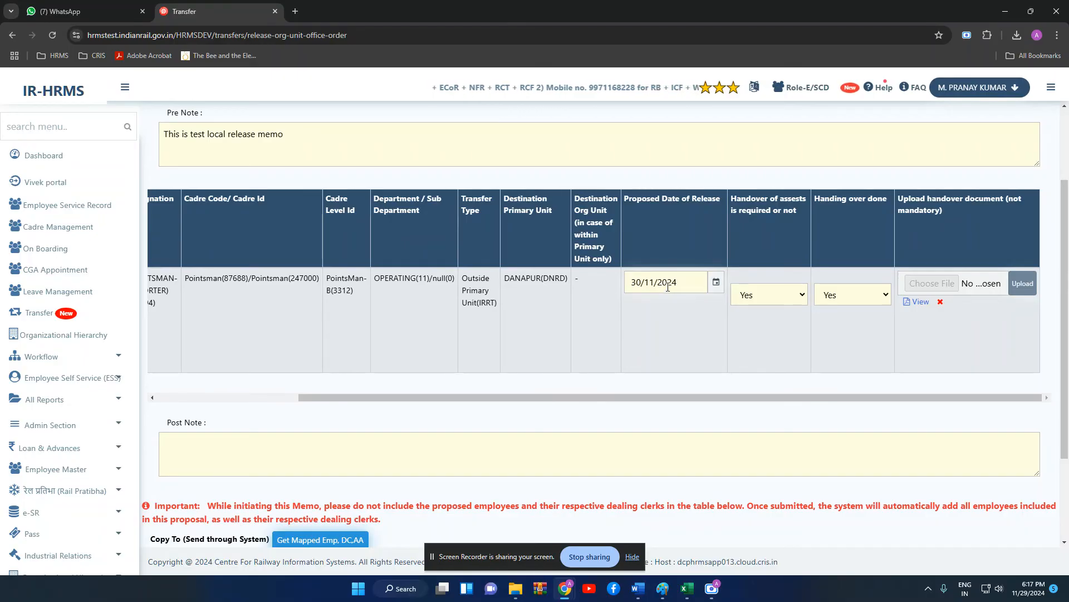
click(770, 297)
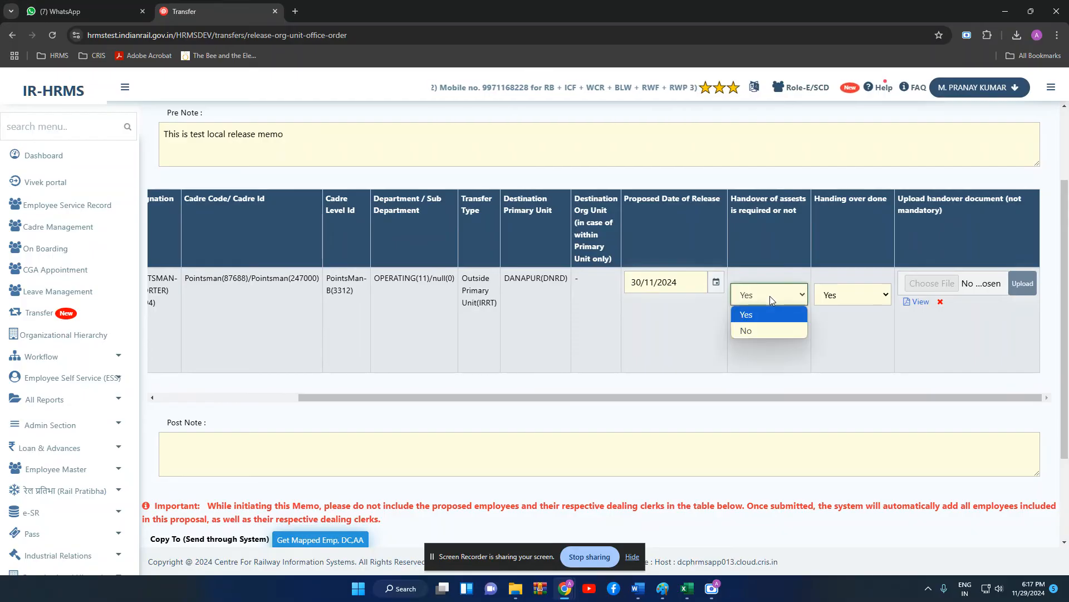
click(770, 295)
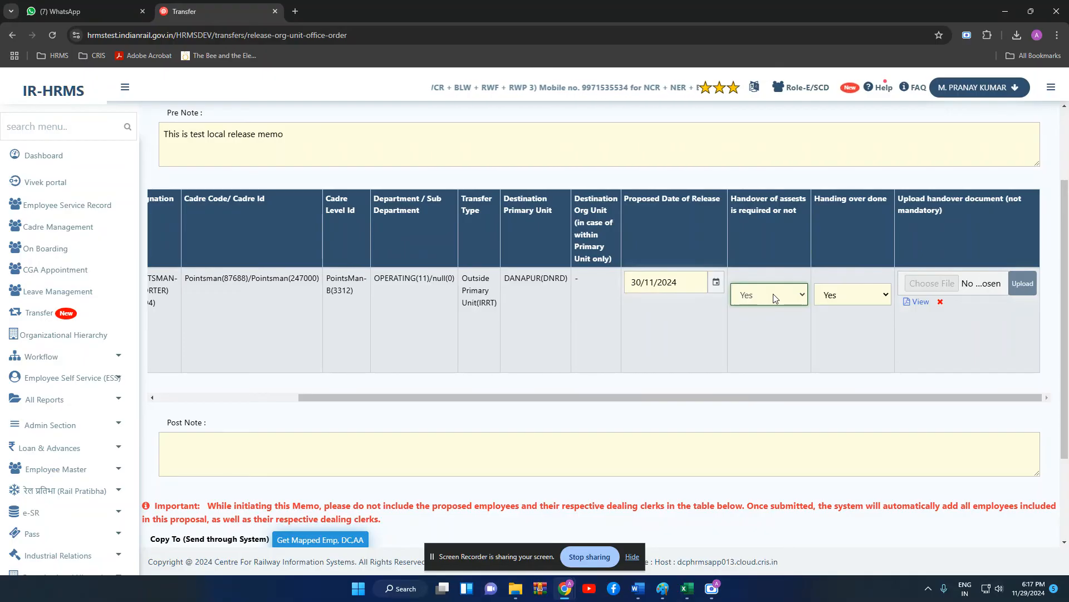
click(860, 303)
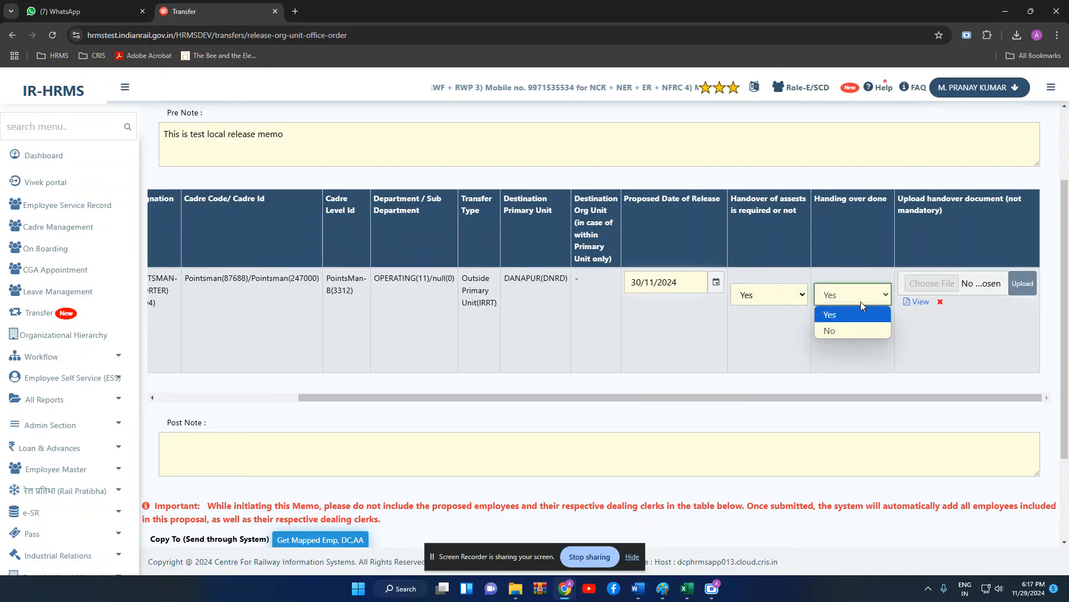
click(861, 302)
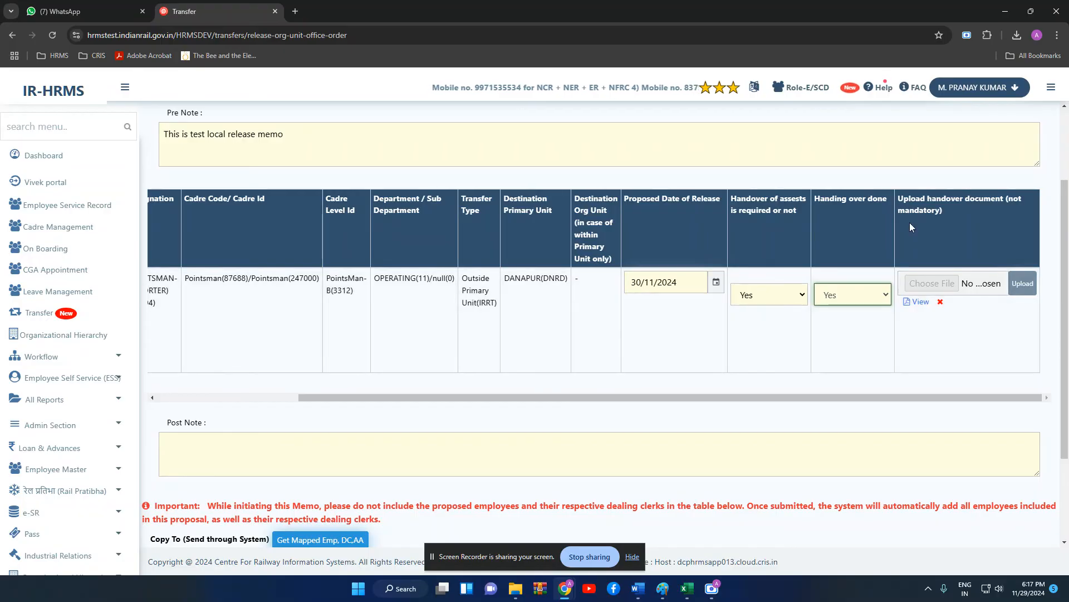
Enter "erte" as the post note and fill the Copy To list with the mapped employee, DC and AA.
click(225, 453)
text(erte)
scroll(299, 386, down, 2)
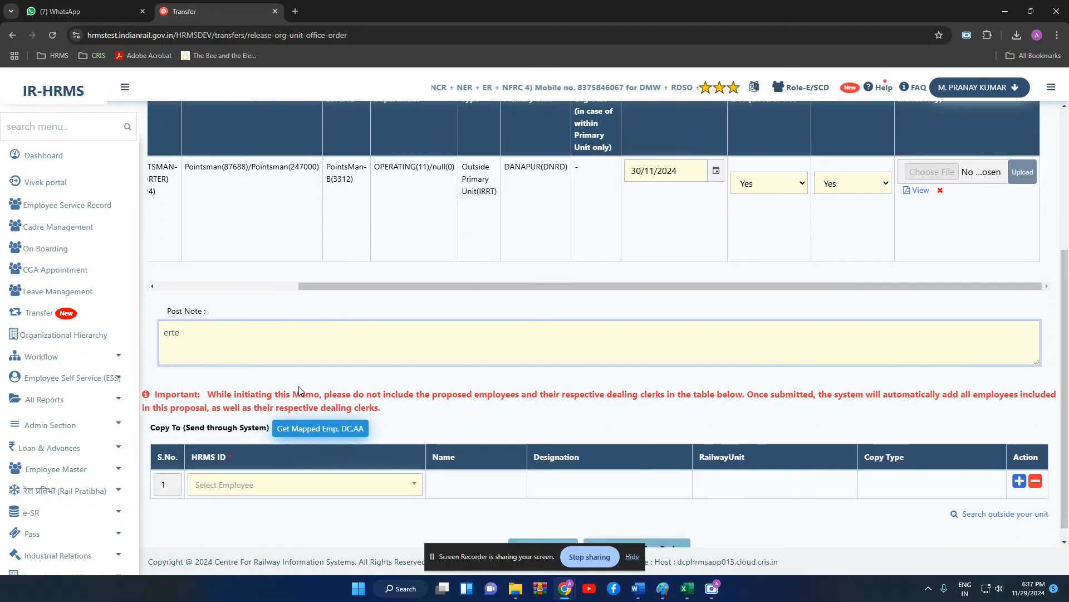
click(340, 427)
scroll(425, 413, down, 1)
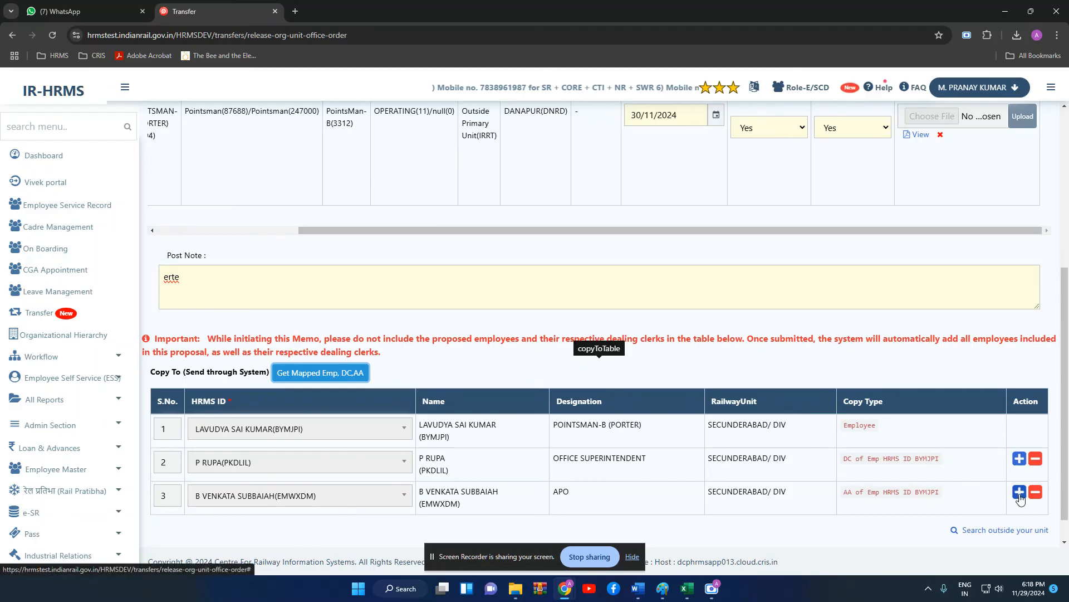
Generate the office order, confirm its submission, and proceed from the memo preview to digital signing.
scroll(684, 369, down, 1)
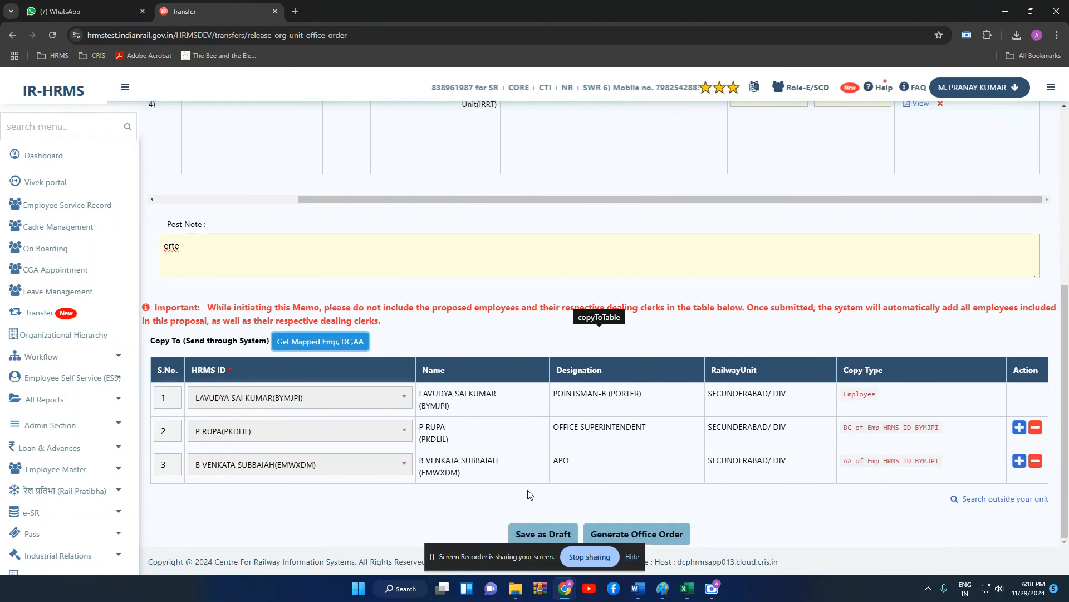
click(657, 533)
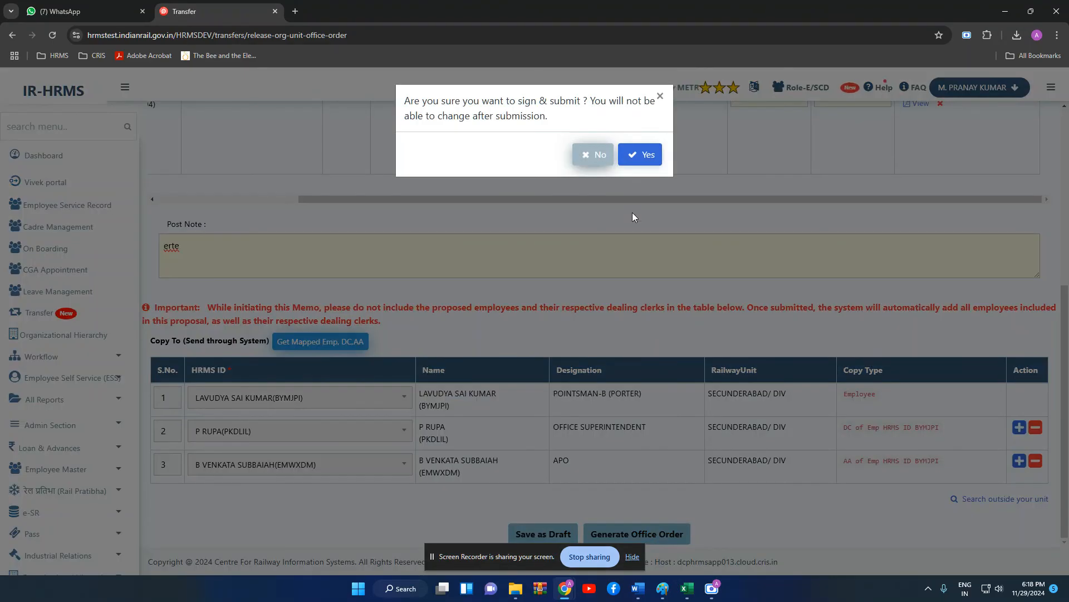
click(650, 154)
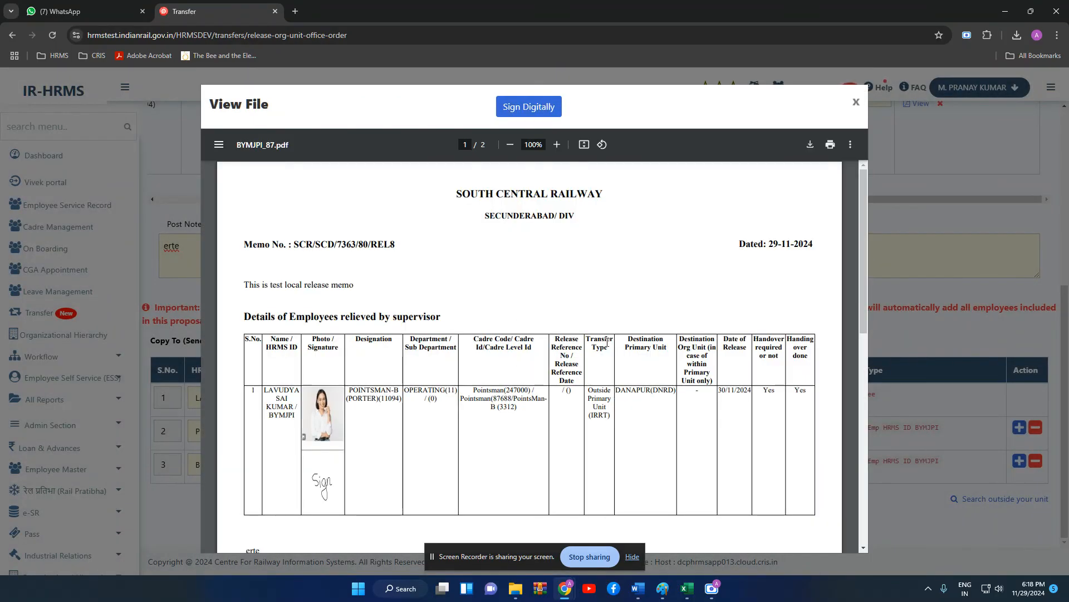
click(529, 106)
click(640, 153)
Digitally sign the memo using Microsoft Windows Store, certificate DS eMudhra test 10 and the signature password, and open the signed PDF.
click(513, 183)
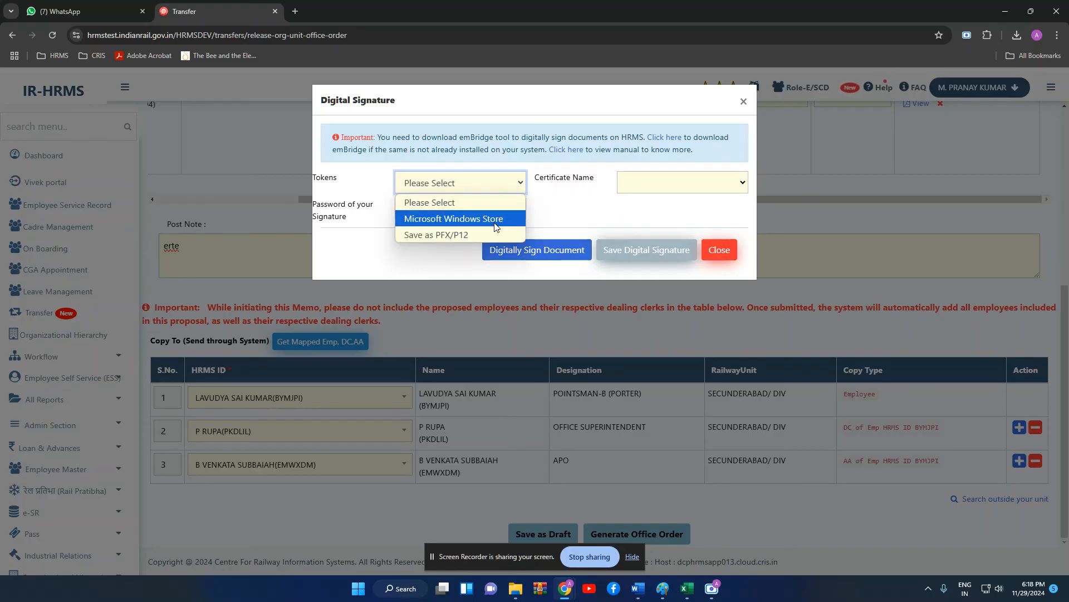
click(491, 216)
click(702, 186)
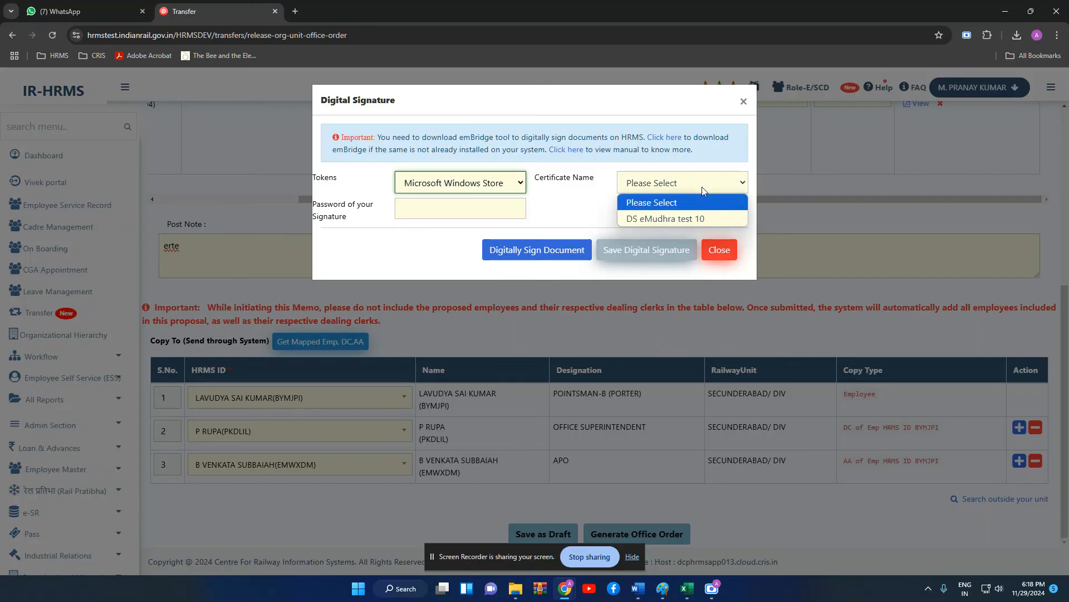
click(659, 214)
click(503, 209)
text(*****)
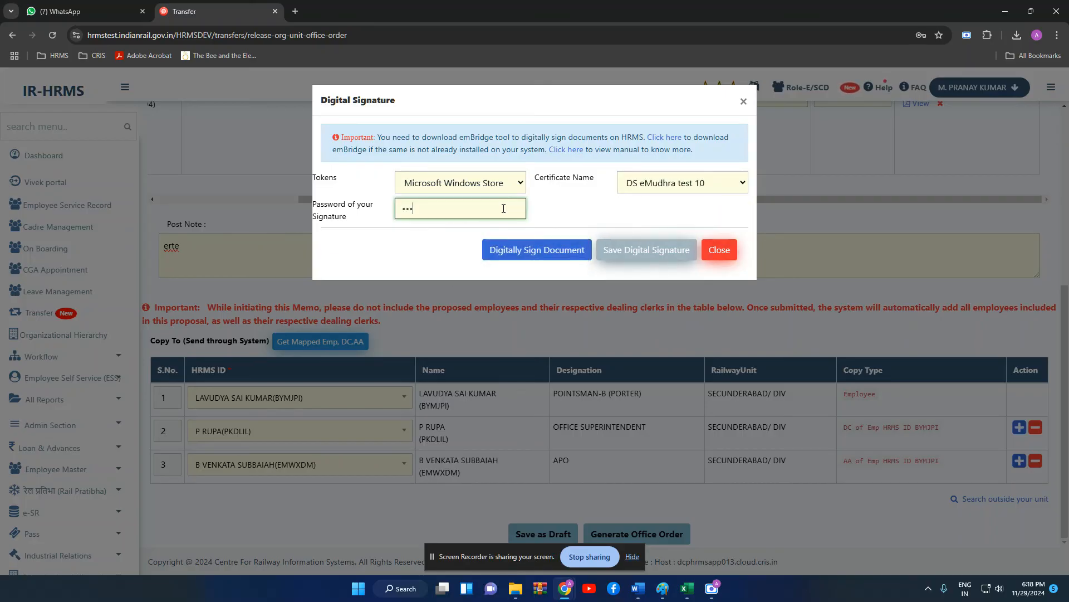
click(538, 250)
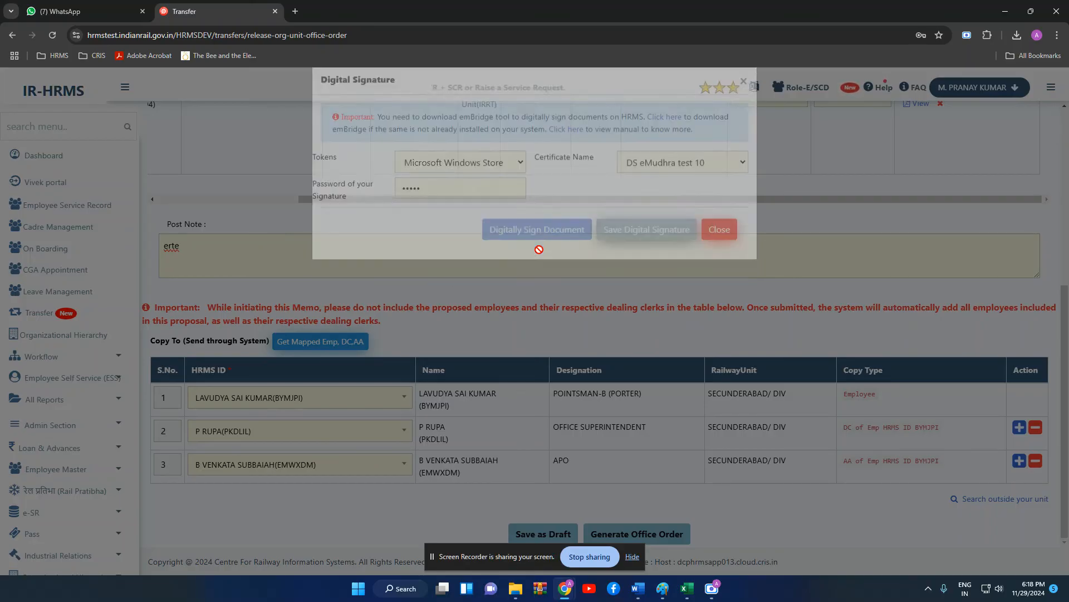
click(611, 335)
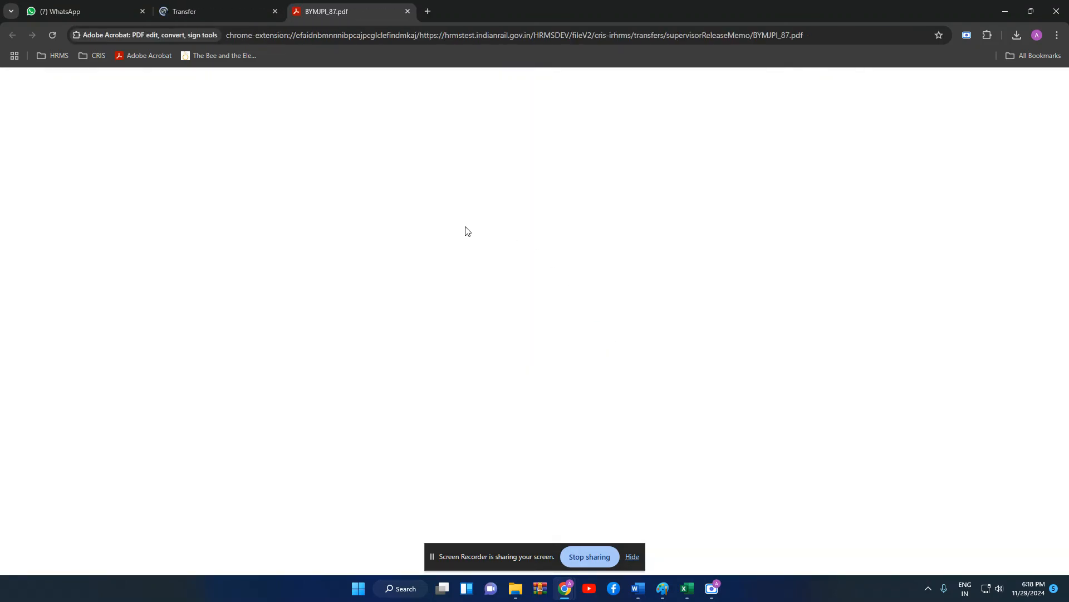